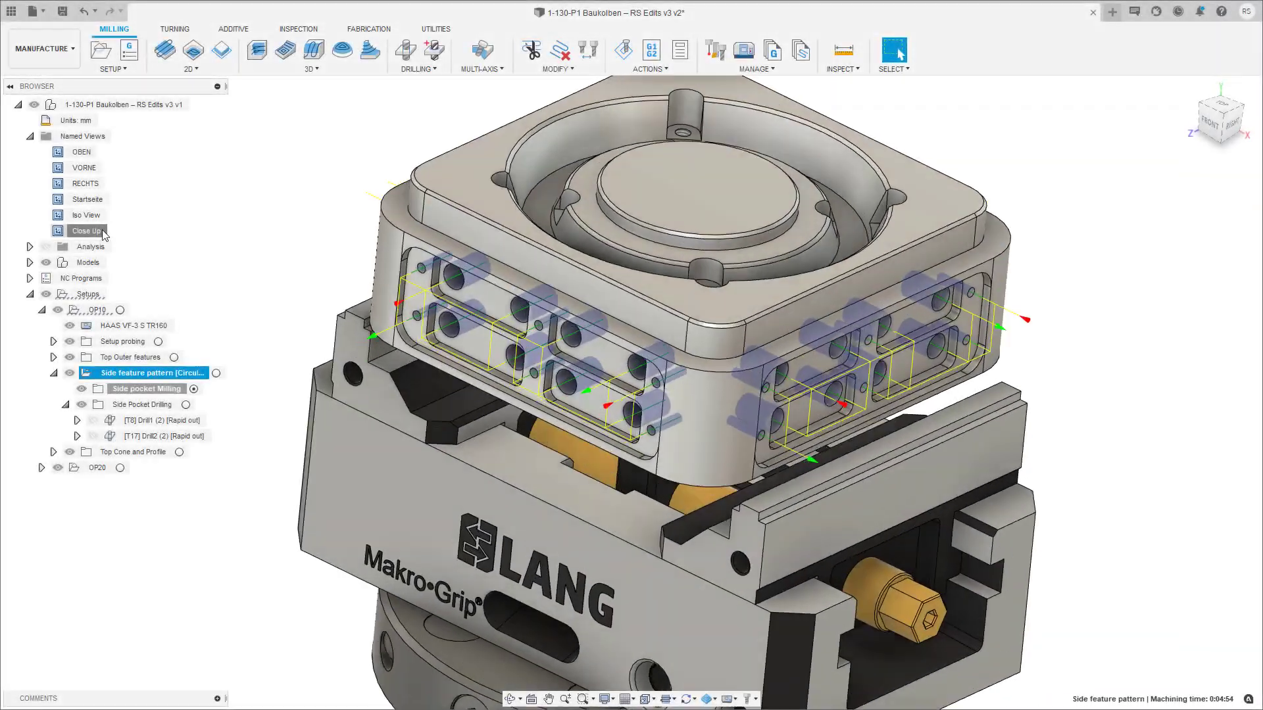
Jump to the side-pocket close-up view and start a new 2D Adaptive clearing operation
{"action": "double_click", "coordinate": [87, 231]}
{"action": "left_click", "coordinate": [255, 202]}
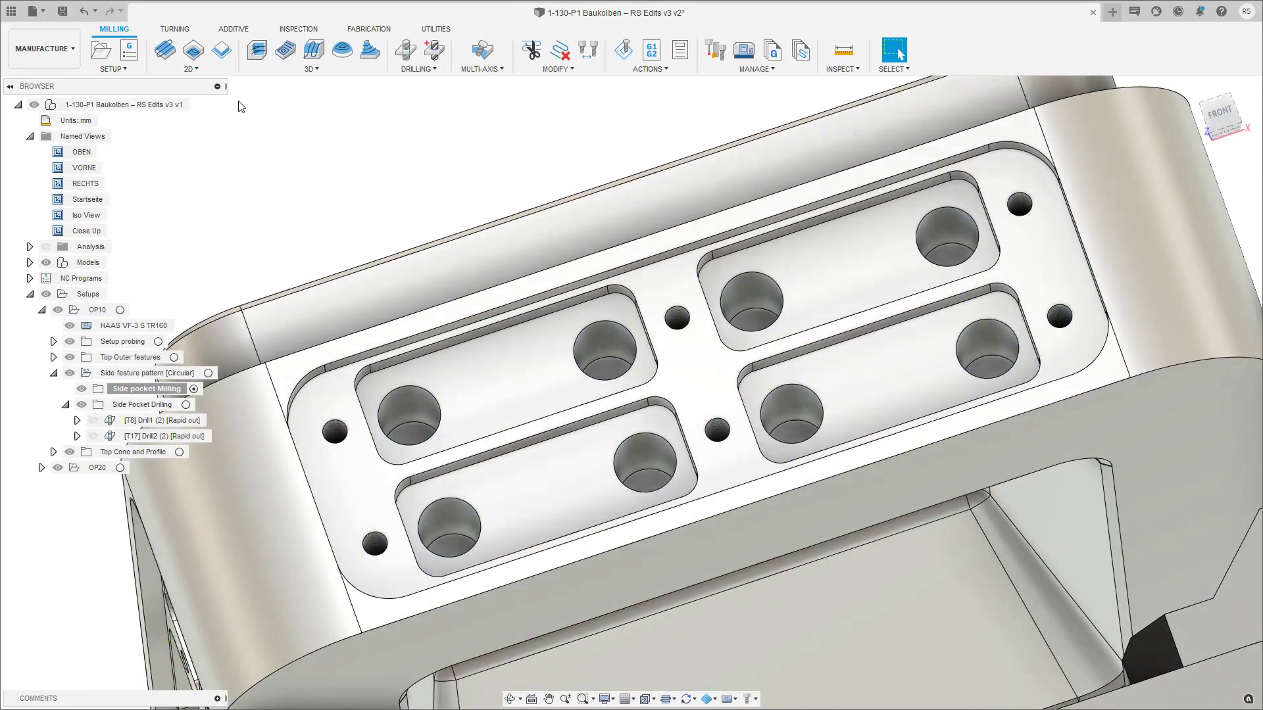
{"action": "left_click", "coordinate": [191, 69]}
{"action": "left_click", "coordinate": [198, 82]}
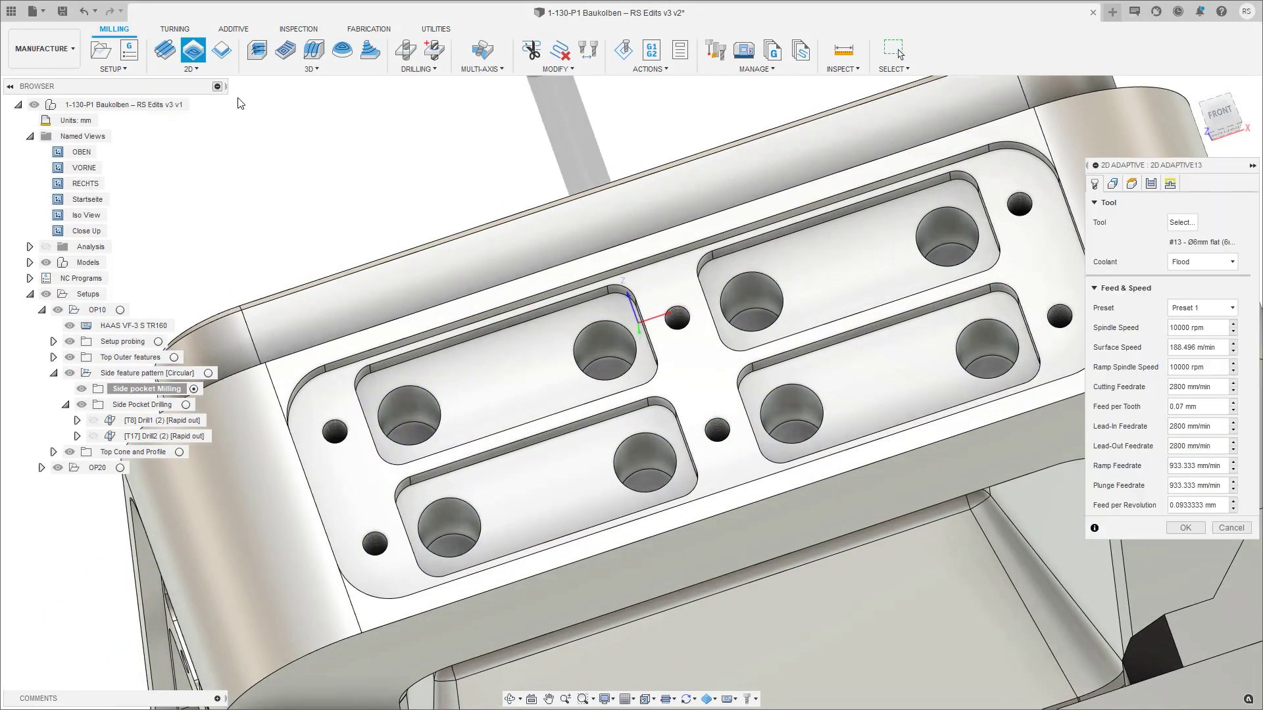
Use pocket recognition with a 3 mm minimum corner radius, holes excluded, and create the operation
{"action": "left_click", "coordinate": [1112, 184]}
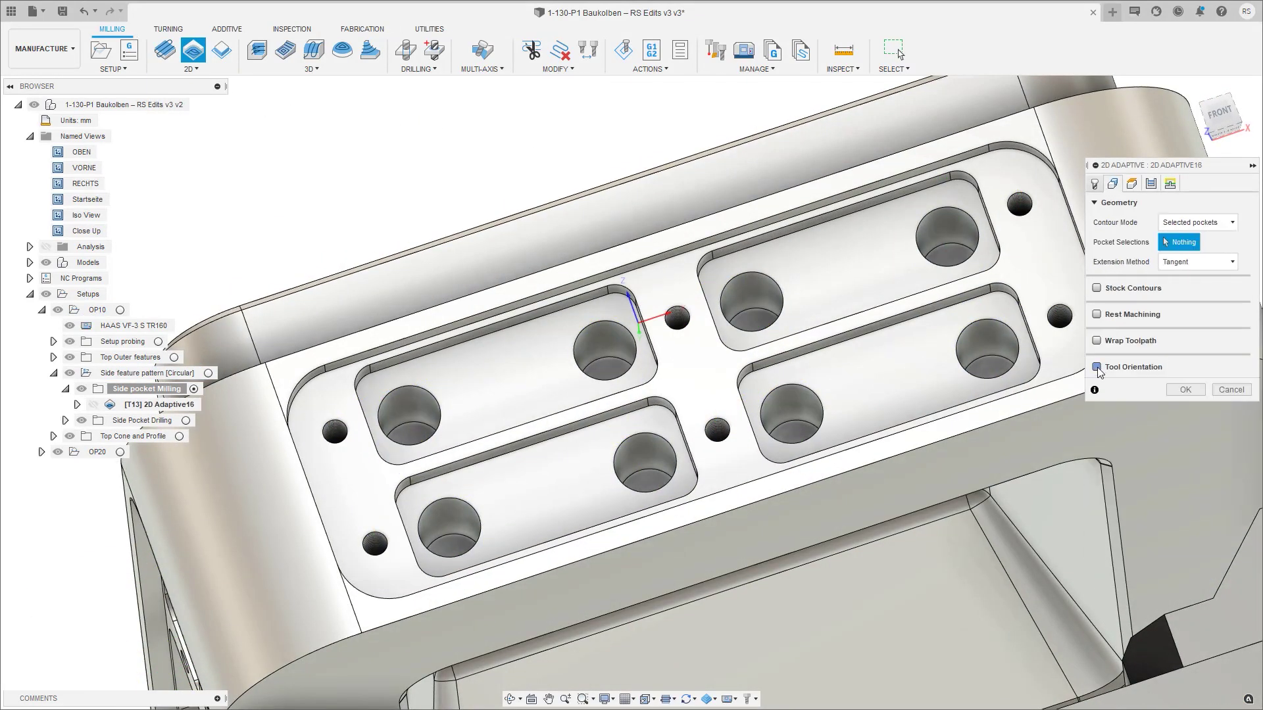
{"action": "left_click", "coordinate": [1097, 367]}
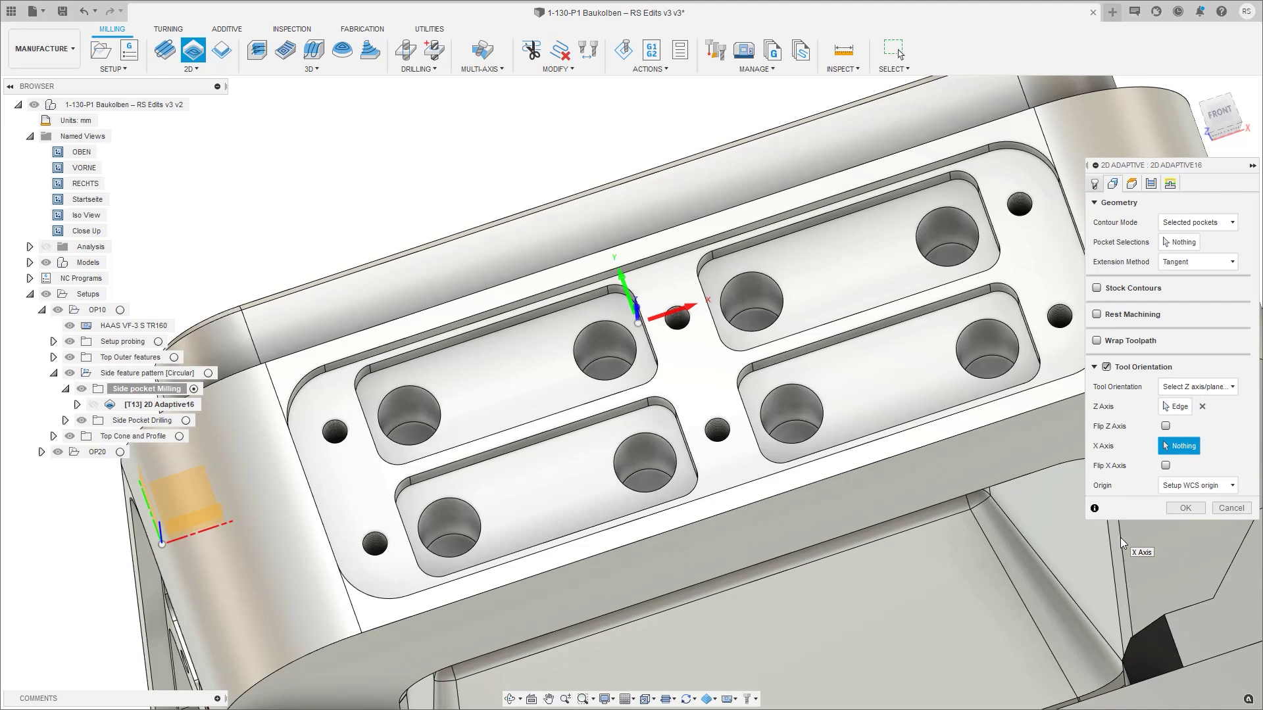
{"action": "left_click", "coordinate": [1187, 224]}
{"action": "left_click", "coordinate": [1215, 254]}
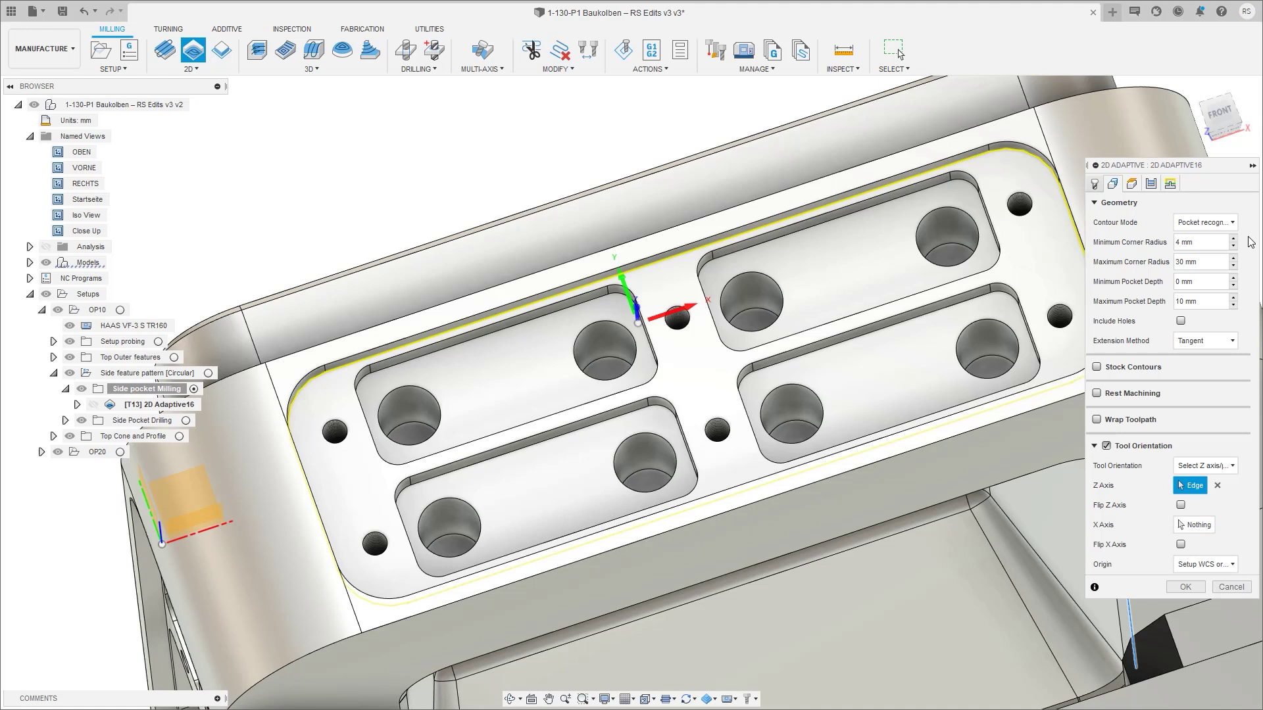
{"action": "left_click", "coordinate": [1234, 245]}
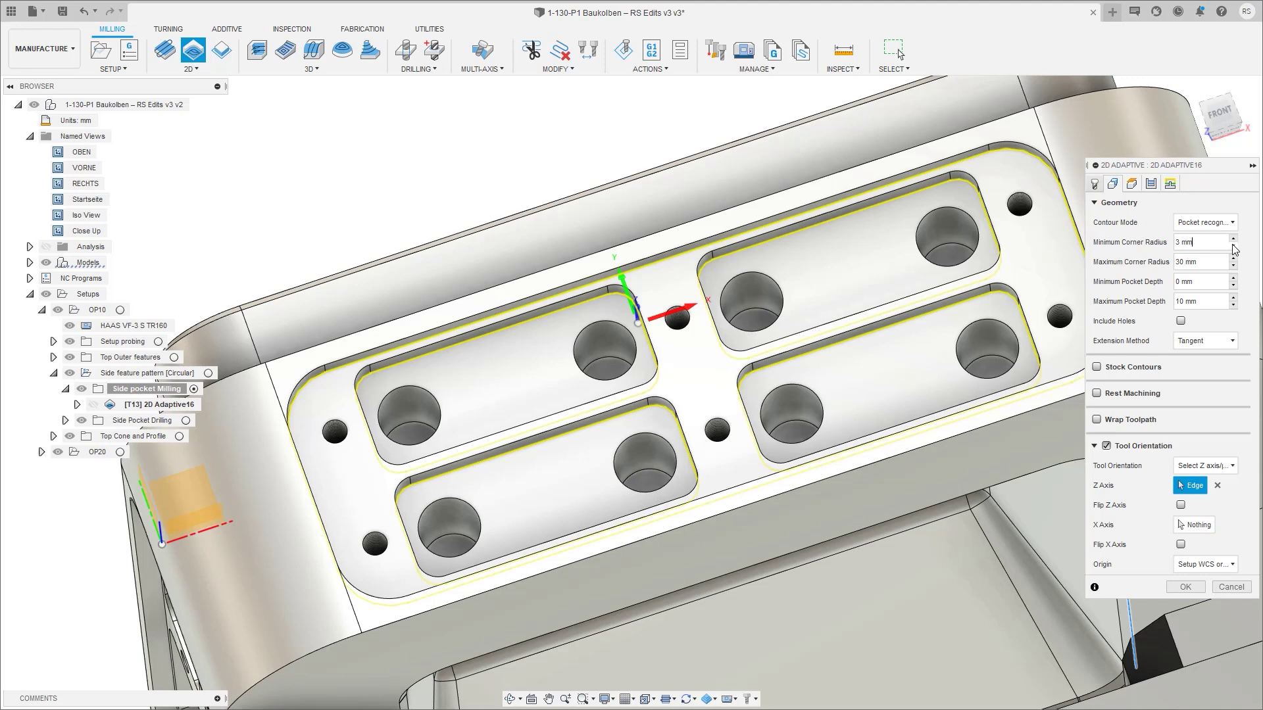
{"action": "left_click", "coordinate": [1234, 239]}
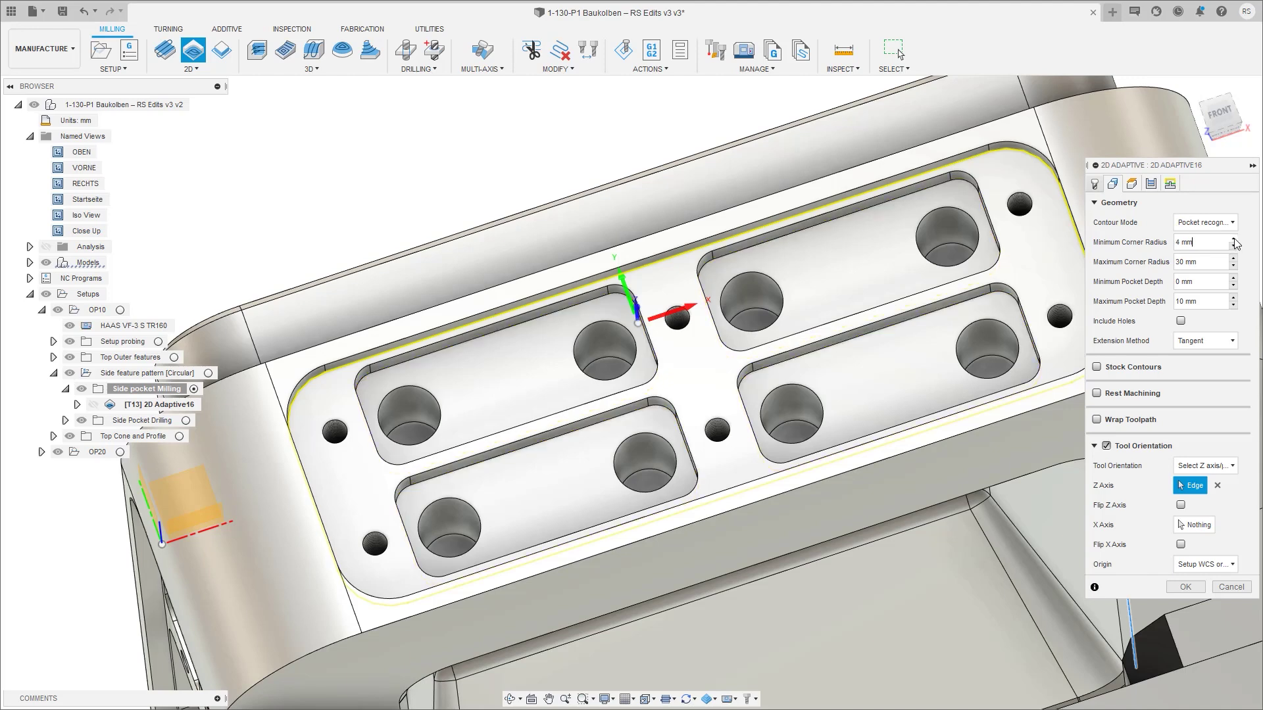
{"action": "left_click", "coordinate": [1234, 246]}
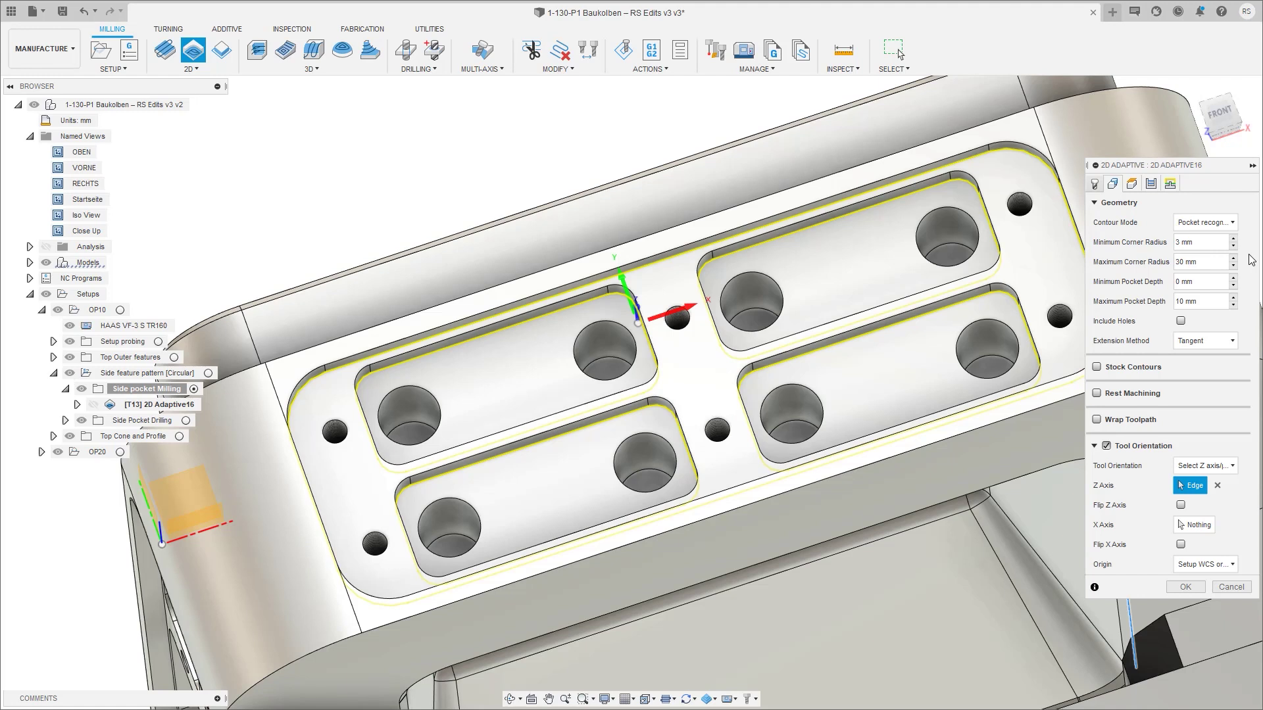
{"action": "left_click", "coordinate": [1181, 322]}
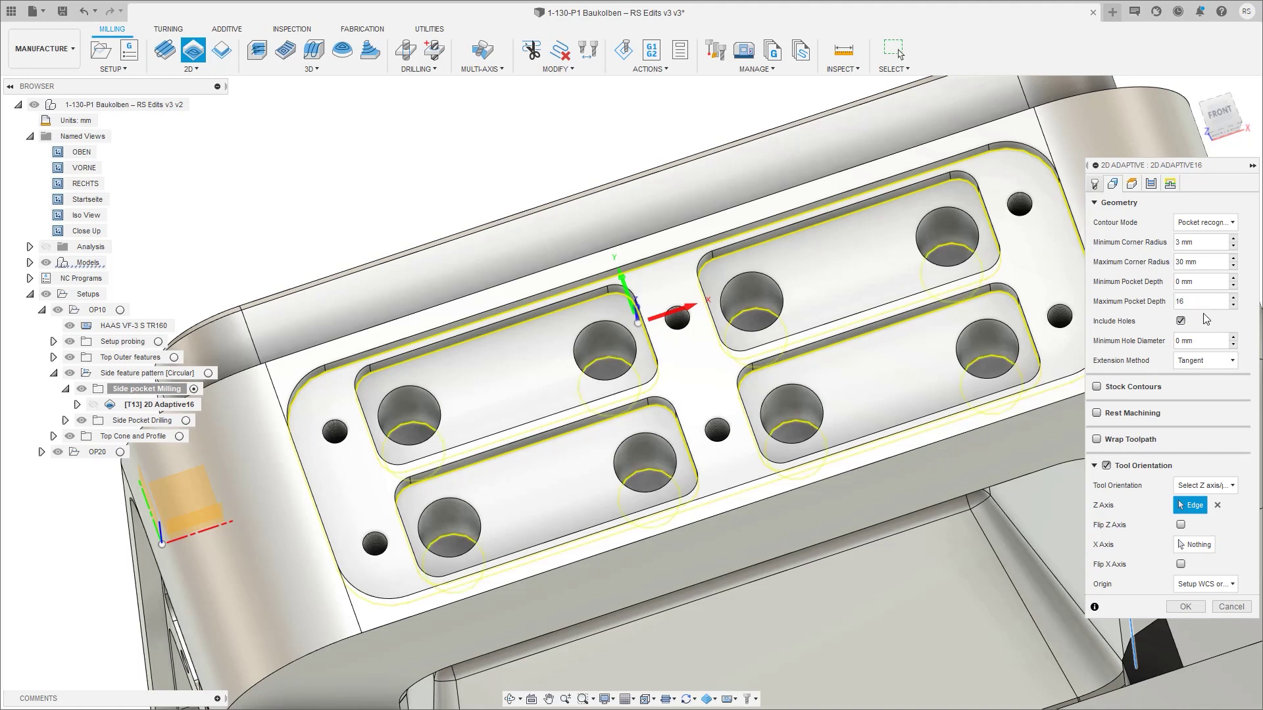
{"action": "left_click", "coordinate": [1181, 322]}
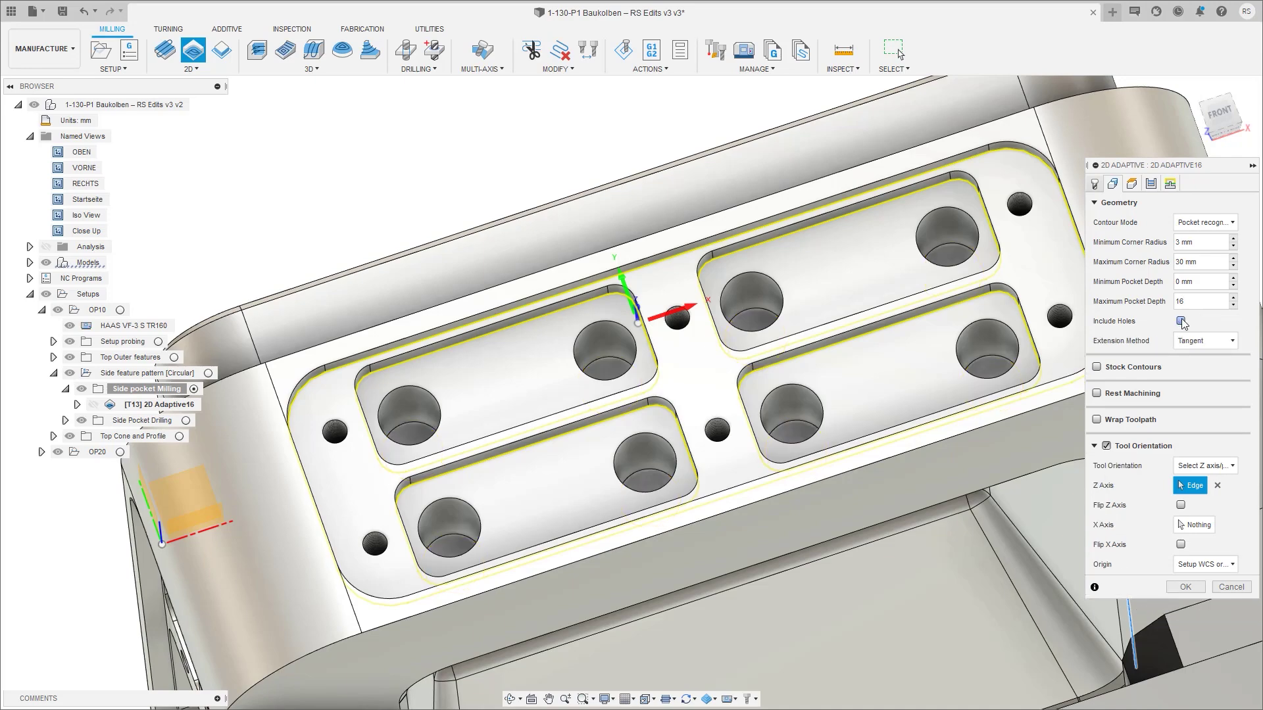
{"action": "left_click", "coordinate": [1189, 586]}
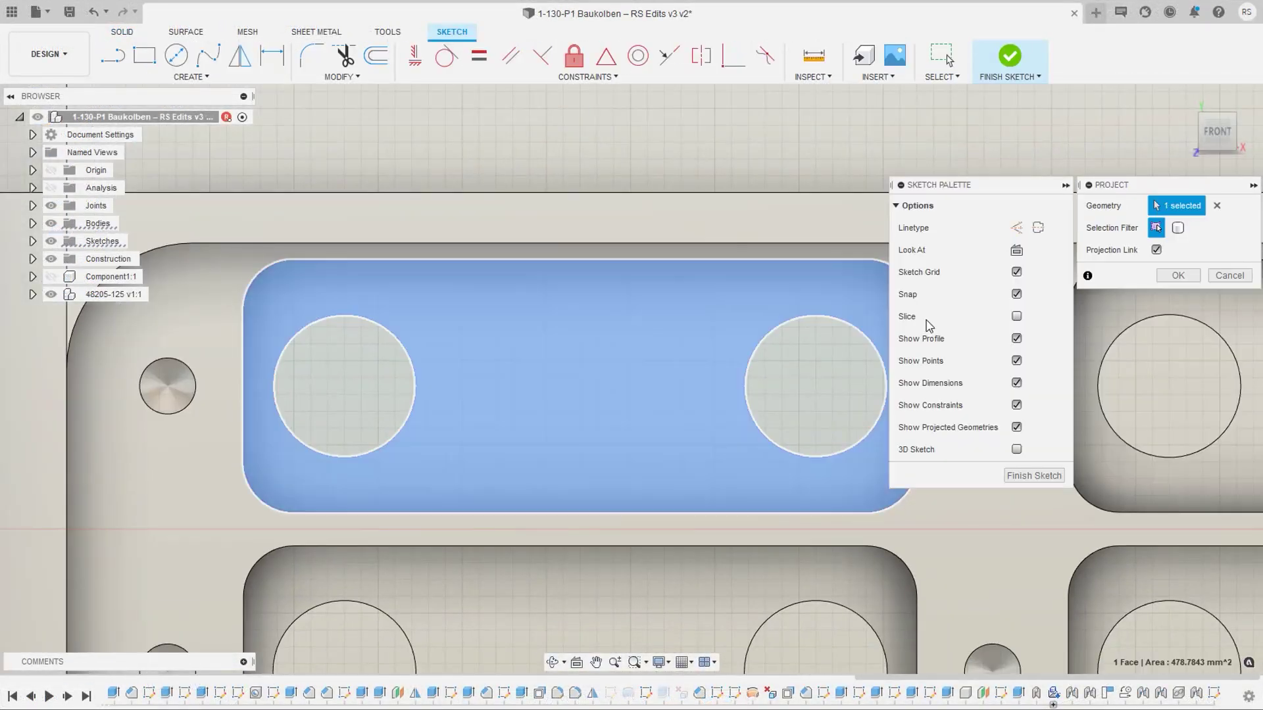
Project the pocket outline and draw a vertical construction centre line across the pocket
{"action": "key", "text": "Return"}
{"action": "key", "text": "l"}
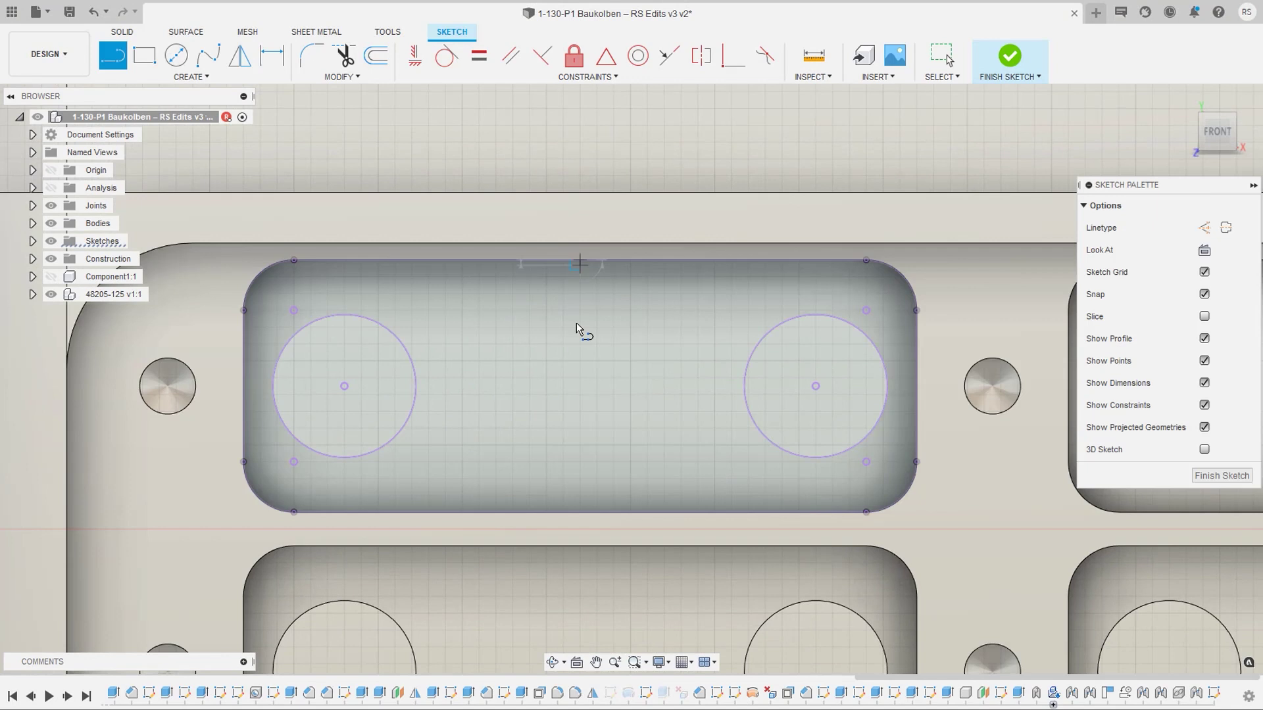
{"action": "left_click", "coordinate": [580, 261]}
{"action": "left_click", "coordinate": [580, 512]}
{"action": "key", "text": "Escape"}
{"action": "right_click", "coordinate": [580, 381]}
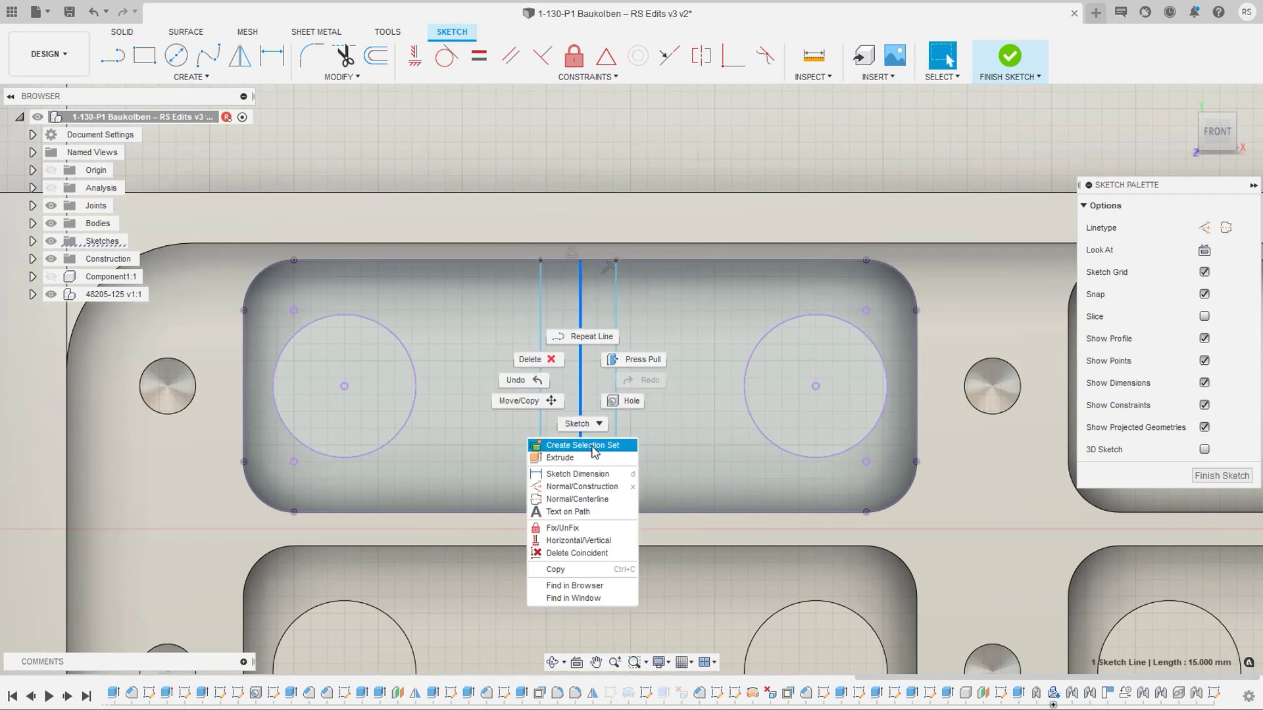
{"action": "left_click", "coordinate": [582, 487]}
Dimension the bridge to 5 mm wide, centre it on the construction line, and finish the sketch
{"action": "key", "text": "d"}
{"action": "left_click", "coordinate": [540, 282]}
{"action": "left_click", "coordinate": [616, 283]}
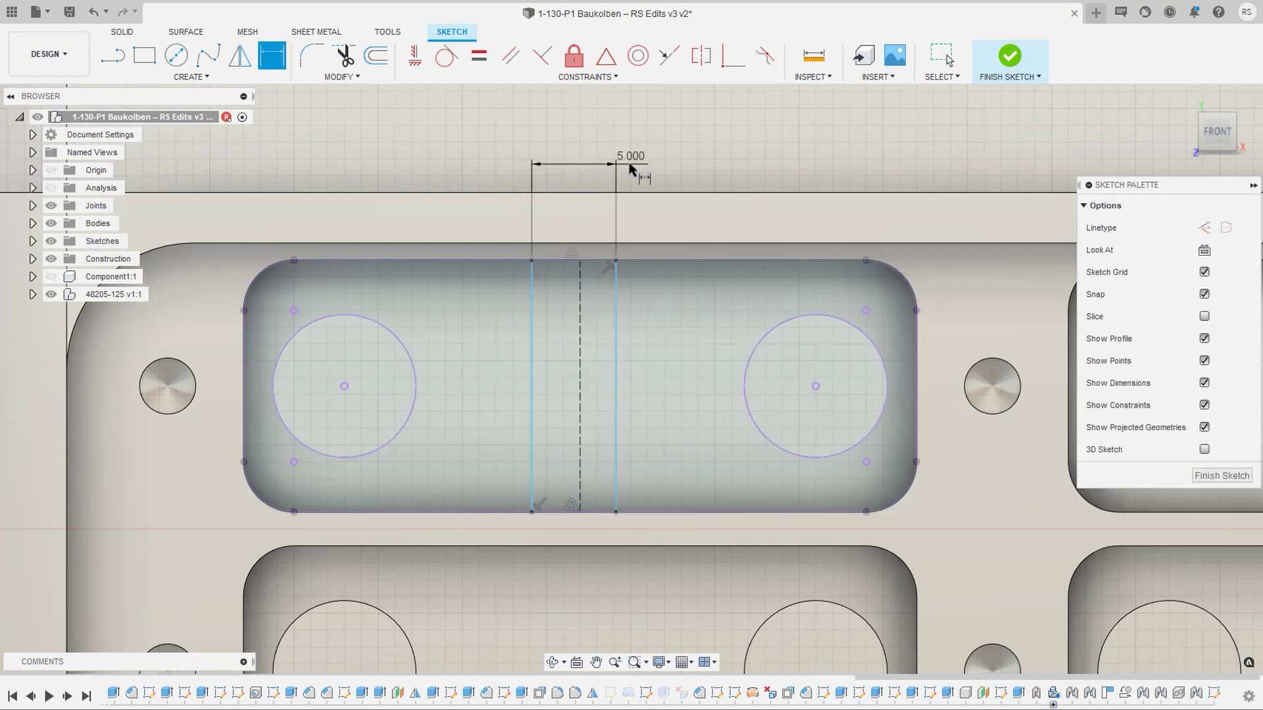
{"action": "left_click", "coordinate": [630, 168]}
{"action": "left_click", "coordinate": [533, 316]}
{"action": "left_click", "coordinate": [579, 316]}
{"action": "left_click", "coordinate": [502, 182]}
{"action": "left_click", "coordinate": [1009, 56]}
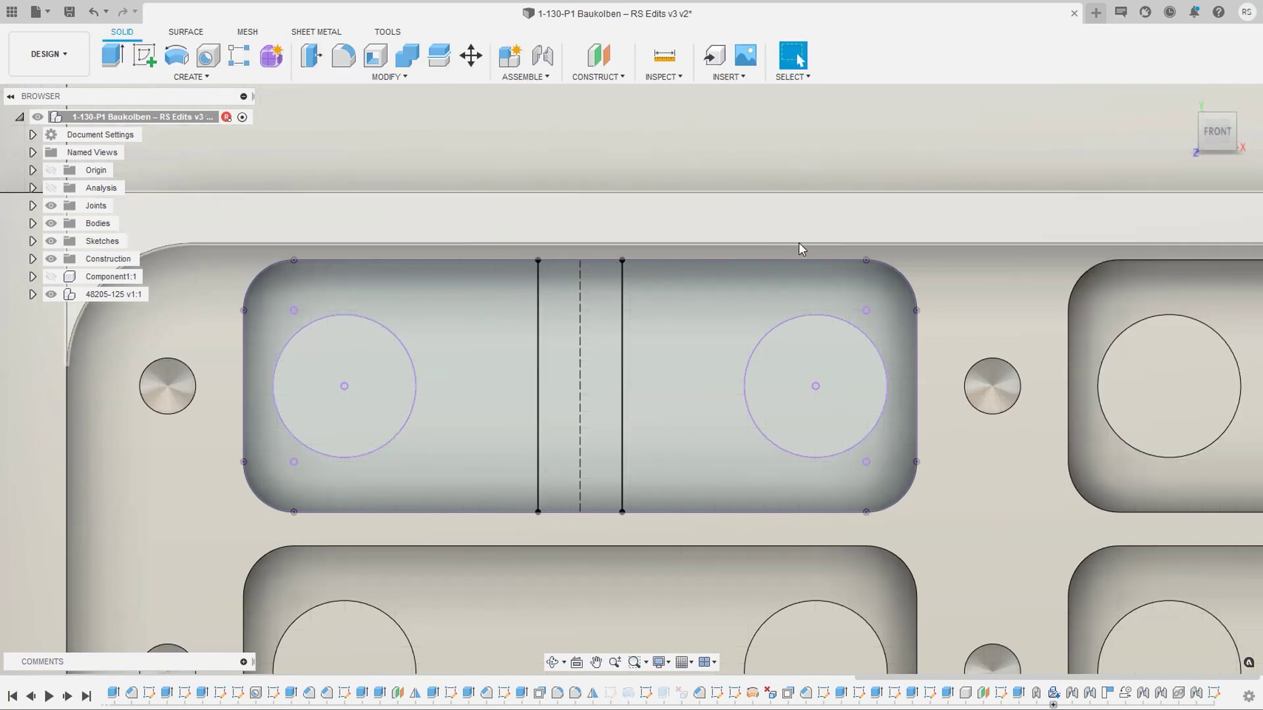
Extrude the centre bridge profile up to the top face
{"action": "key", "text": "e"}
{"action": "left_click", "coordinate": [586, 394]}
{"action": "left_click", "coordinate": [1024, 324]}
{"action": "key", "text": "Return"}
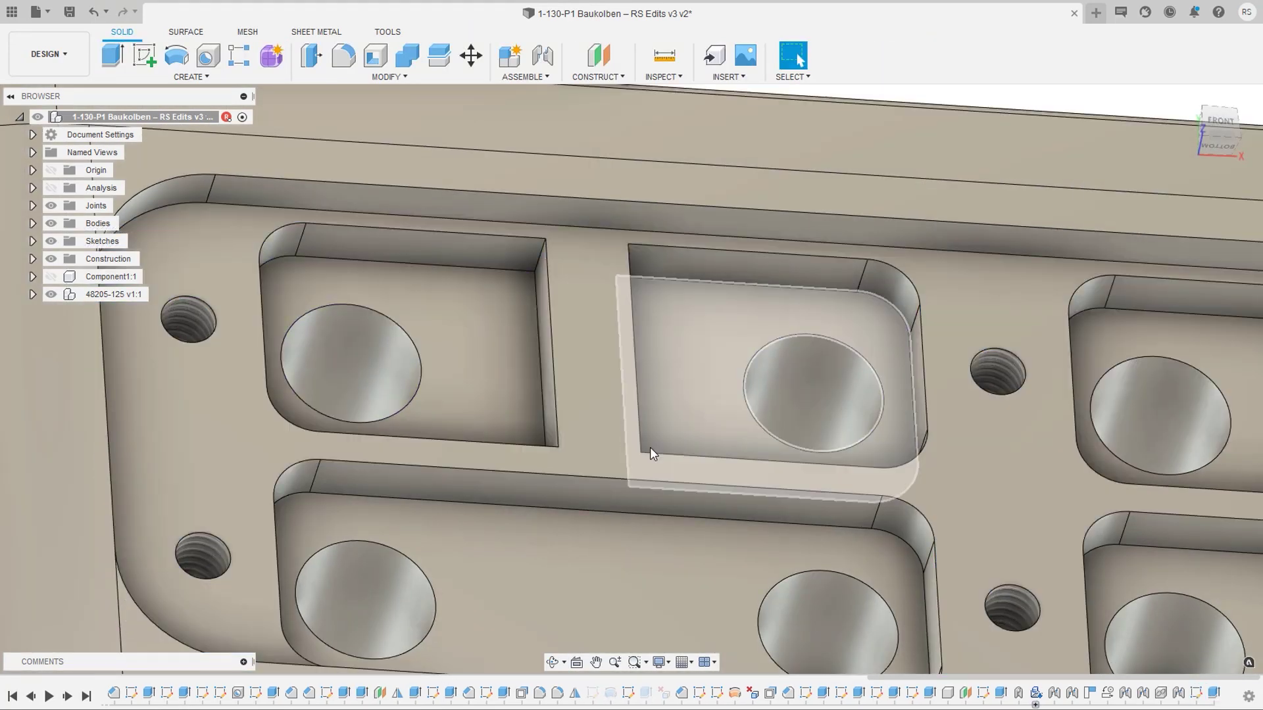
Fillet the bridge edges
{"action": "key", "text": "f"}
{"action": "scroll", "coordinate": [592, 448], "scroll_direction": "up", "scroll_amount": 3}
{"action": "left_click", "coordinate": [635, 468]}
{"action": "left_click", "coordinate": [521, 468]}
{"action": "left_click", "coordinate": [504, 181]}
{"action": "left_click", "coordinate": [619, 188]}
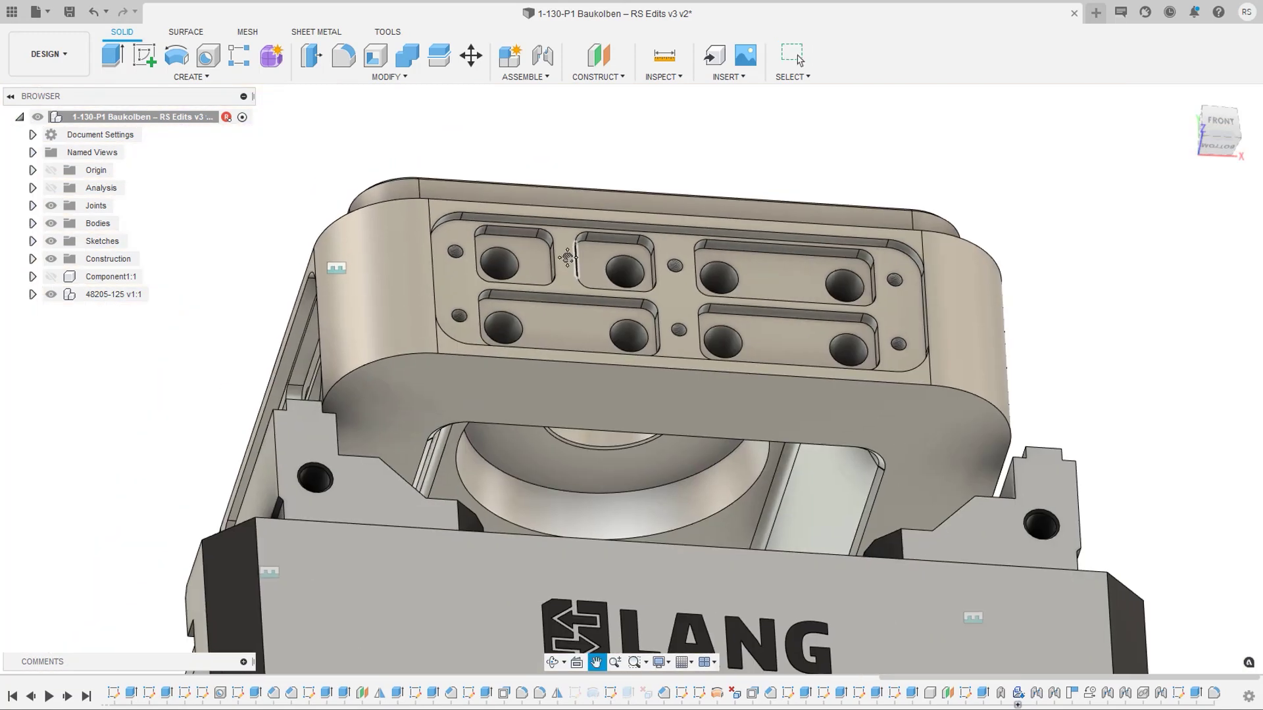
Return to Manufacture and show the 2D Adaptive13 toolpath on the updated part
{"action": "left_click", "coordinate": [49, 54]}
{"action": "left_click", "coordinate": [40, 217]}
{"action": "left_click", "coordinate": [197, 454]}
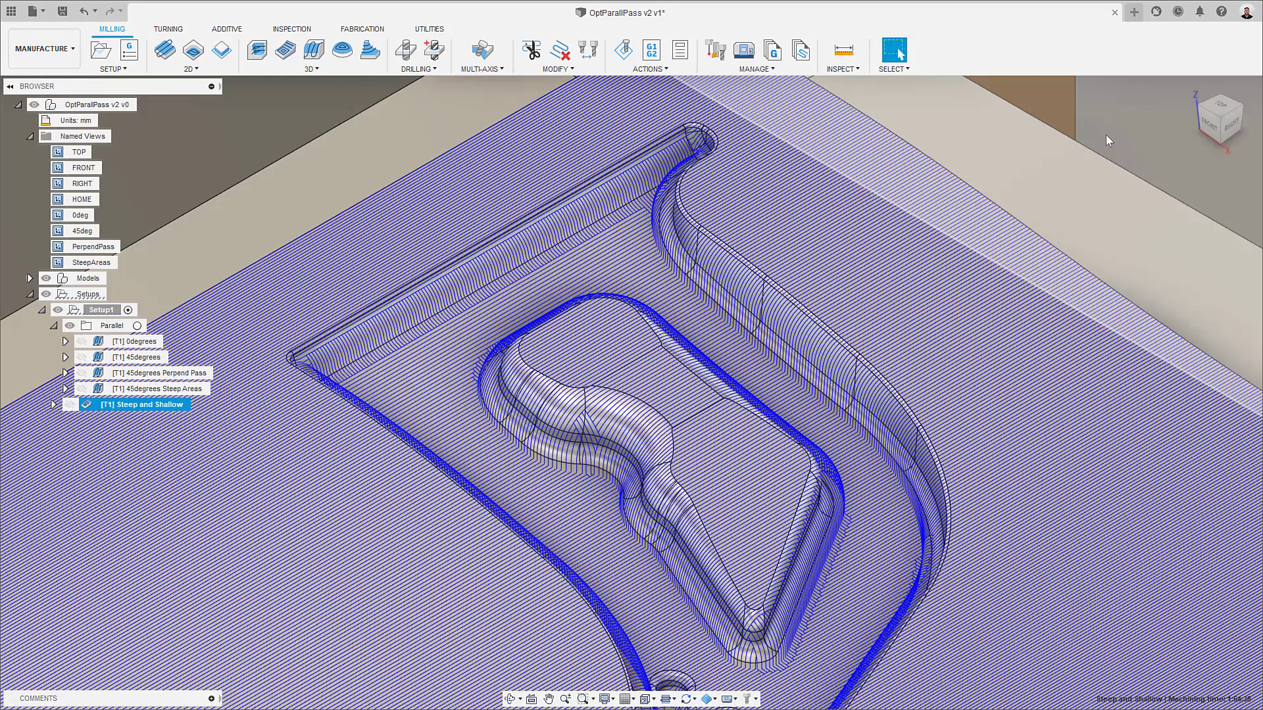
Zoom, orbit to a low angle and pan to inspect the Steep and Shallow toolpath coverage
{"action": "scroll", "coordinate": [1107, 135], "scroll_direction": "down", "scroll_amount": 3}
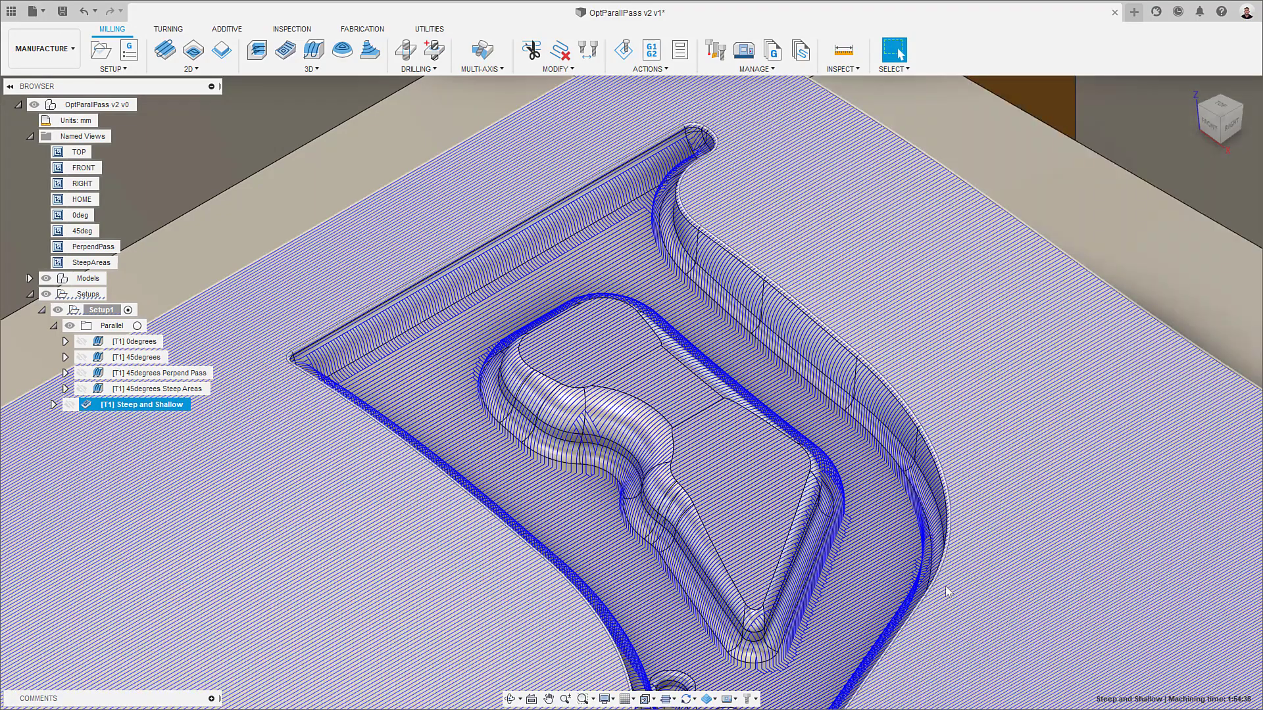
{"action": "scroll", "coordinate": [929, 597], "scroll_direction": "up", "scroll_amount": 5}
{"action": "scroll", "coordinate": [1144, 161], "scroll_direction": "down", "scroll_amount": 3}
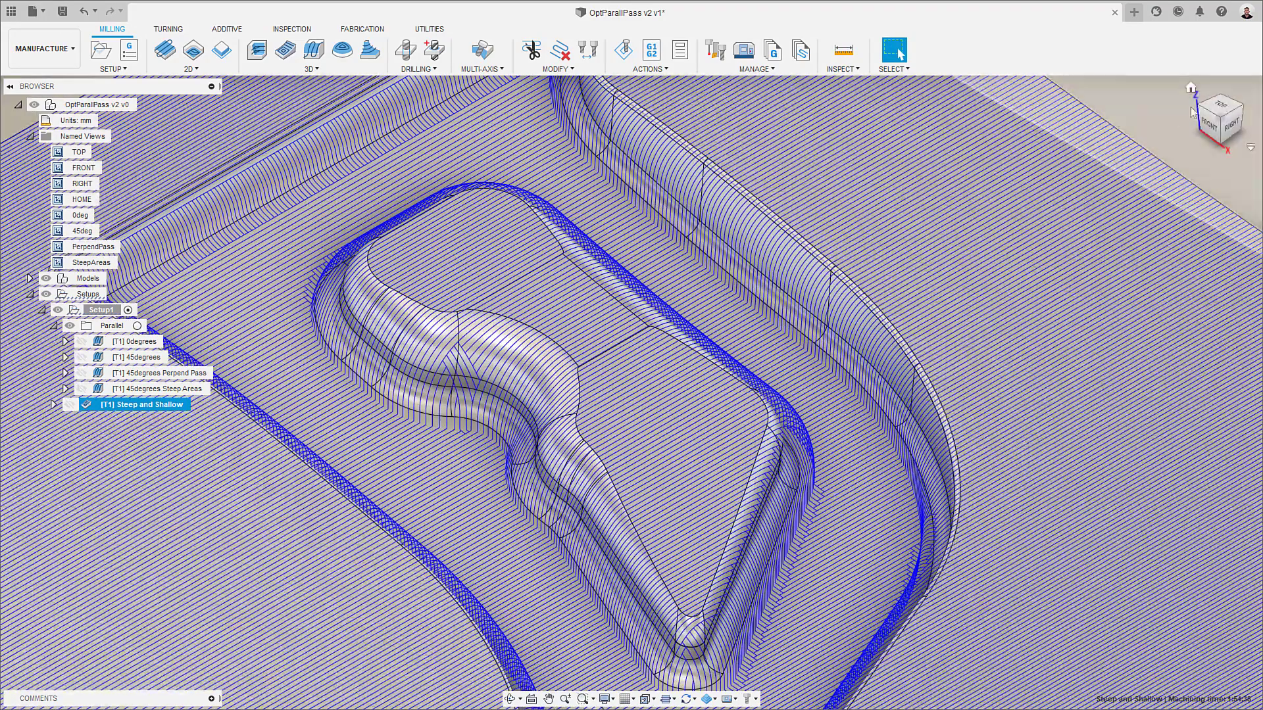
{"action": "left_click_drag", "start_coordinate": [1198, 104], "coordinate": [1182, 141]}
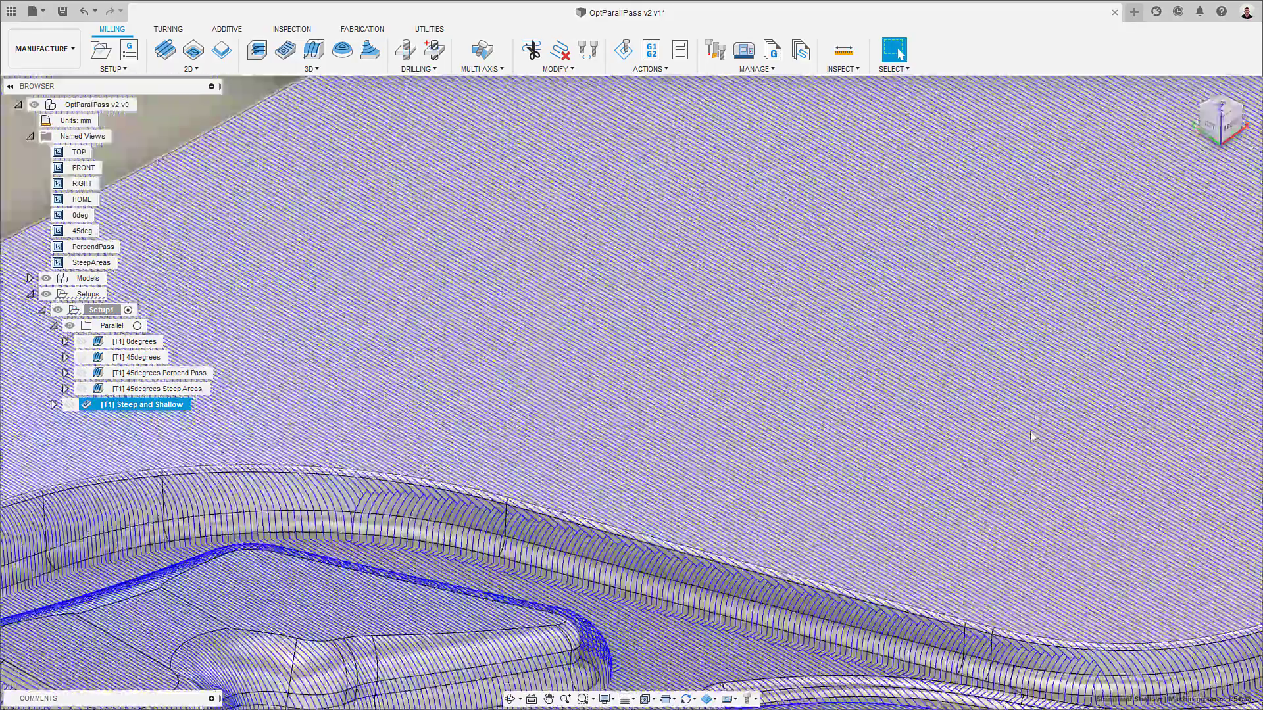
{"action": "middle_click_drag", "start_coordinate": [1015, 423], "coordinate": [918, 262]}
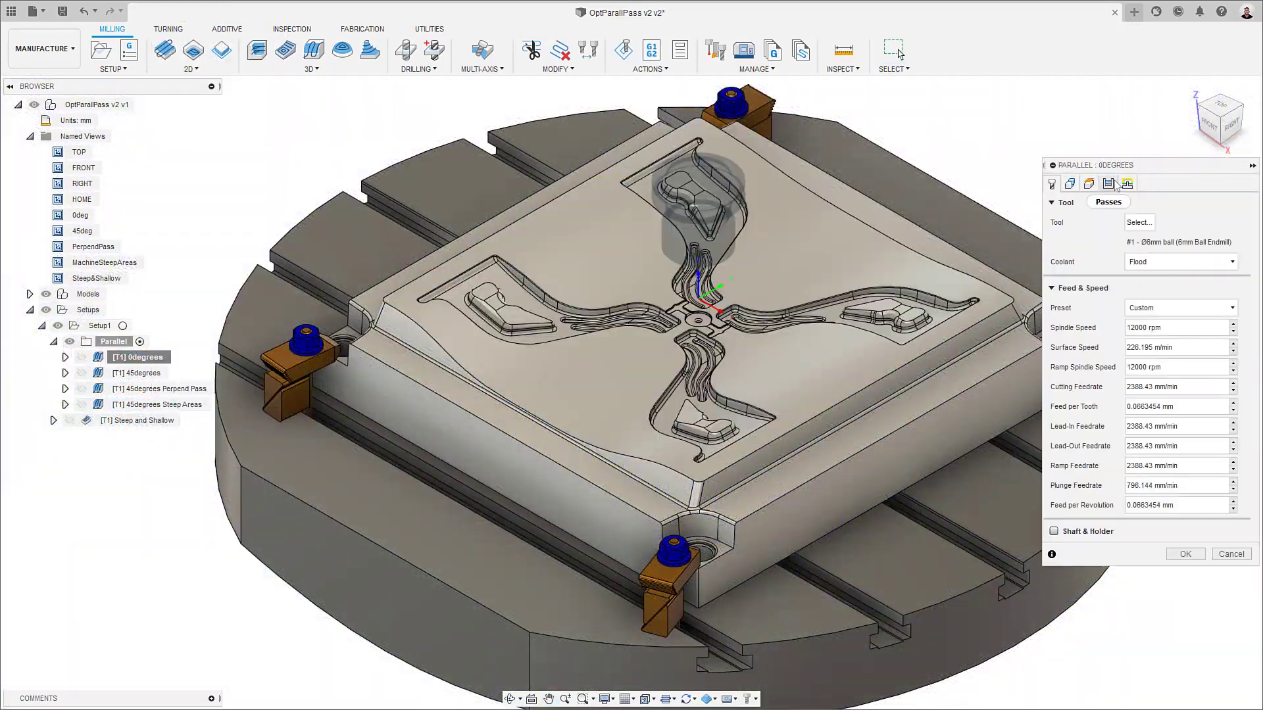
Confirm the 0degrees parallel operation and jump to the saved 0deg view
{"action": "left_click", "coordinate": [1238, 530]}
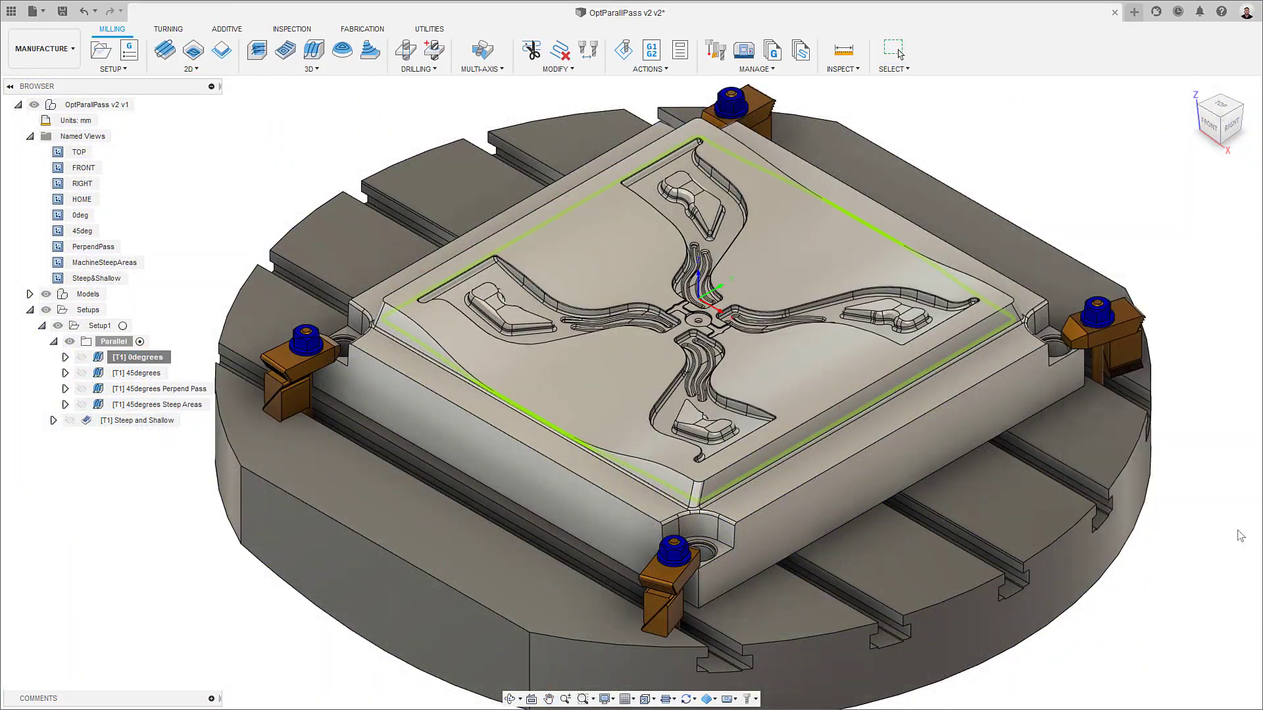
{"action": "double_click", "coordinate": [80, 218]}
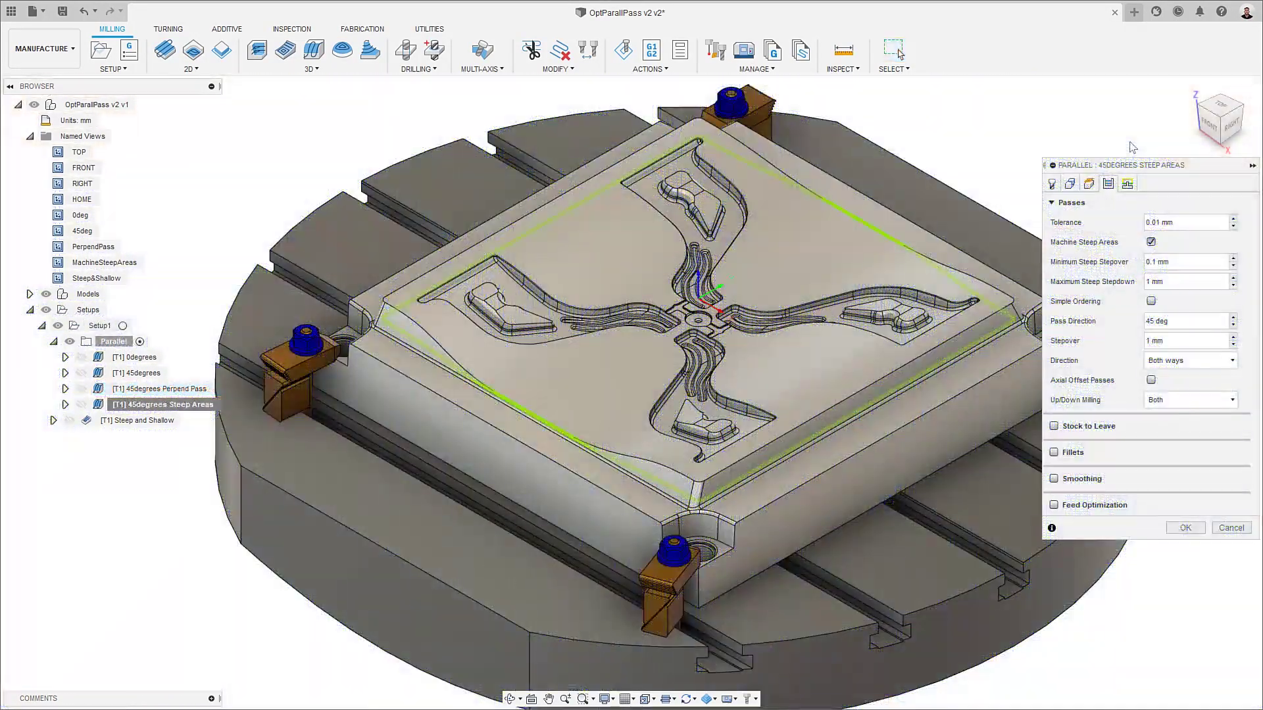
Generate the steep-areas toolpath, then view it from the MachineSteepAreas and Steep&Shallow close-ups at several angles
{"action": "left_click", "coordinate": [1236, 531]}
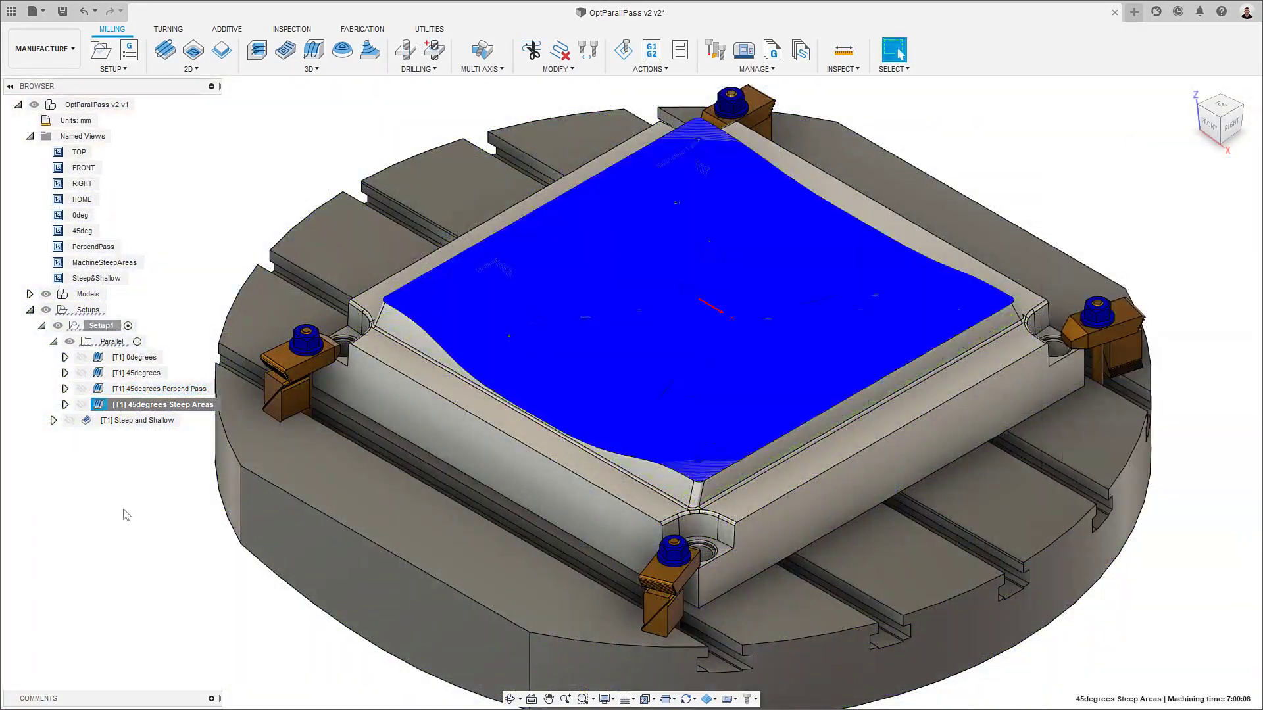
{"action": "double_click", "coordinate": [105, 263]}
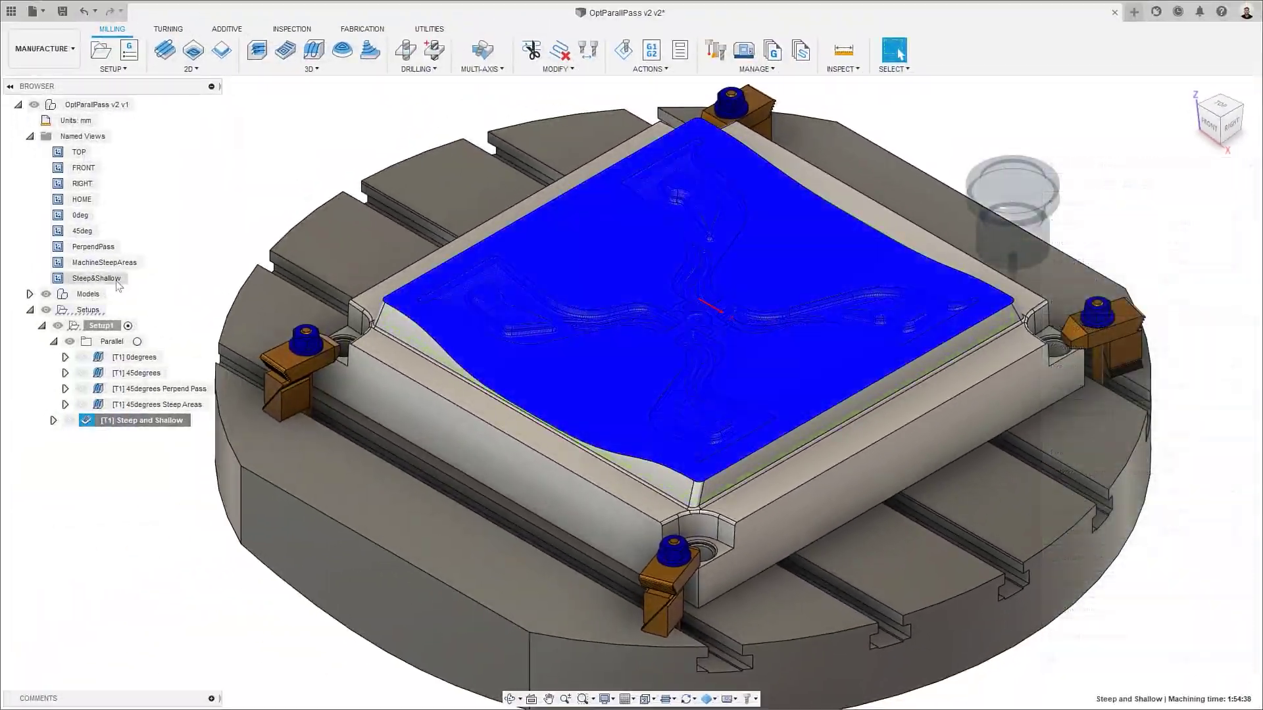
{"action": "double_click", "coordinate": [96, 278]}
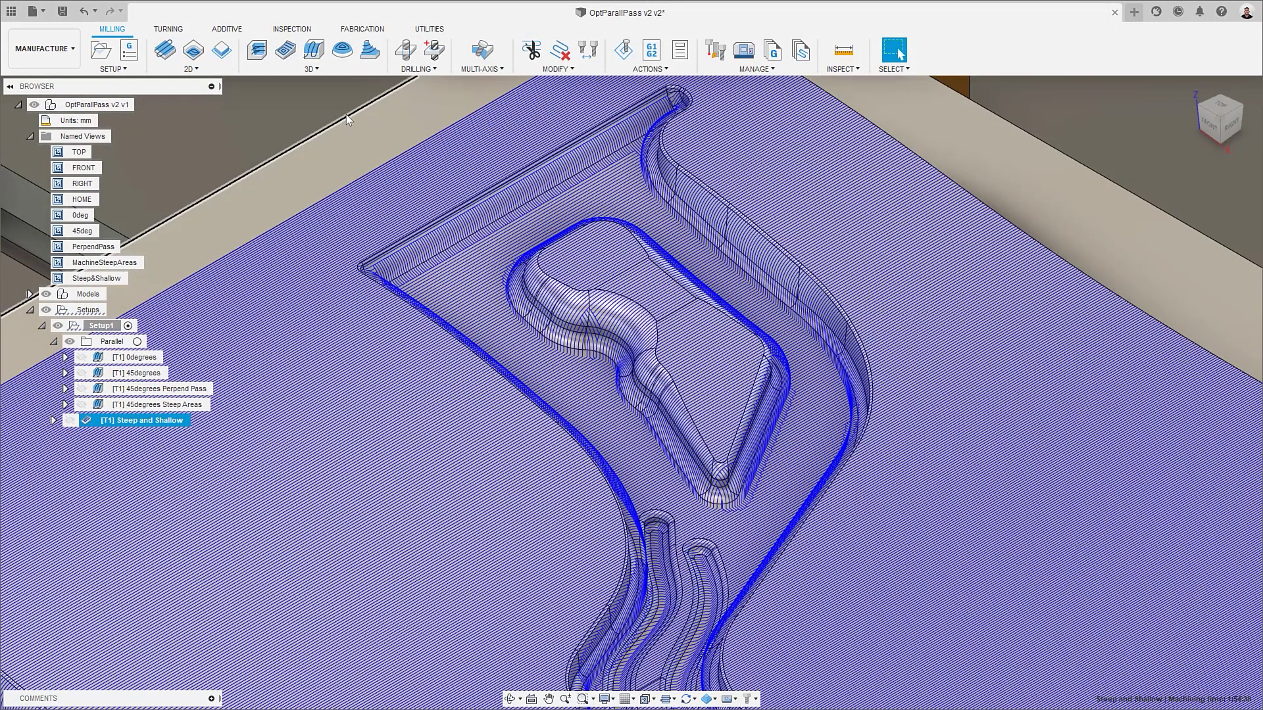
{"action": "left_click", "coordinate": [1202, 113]}
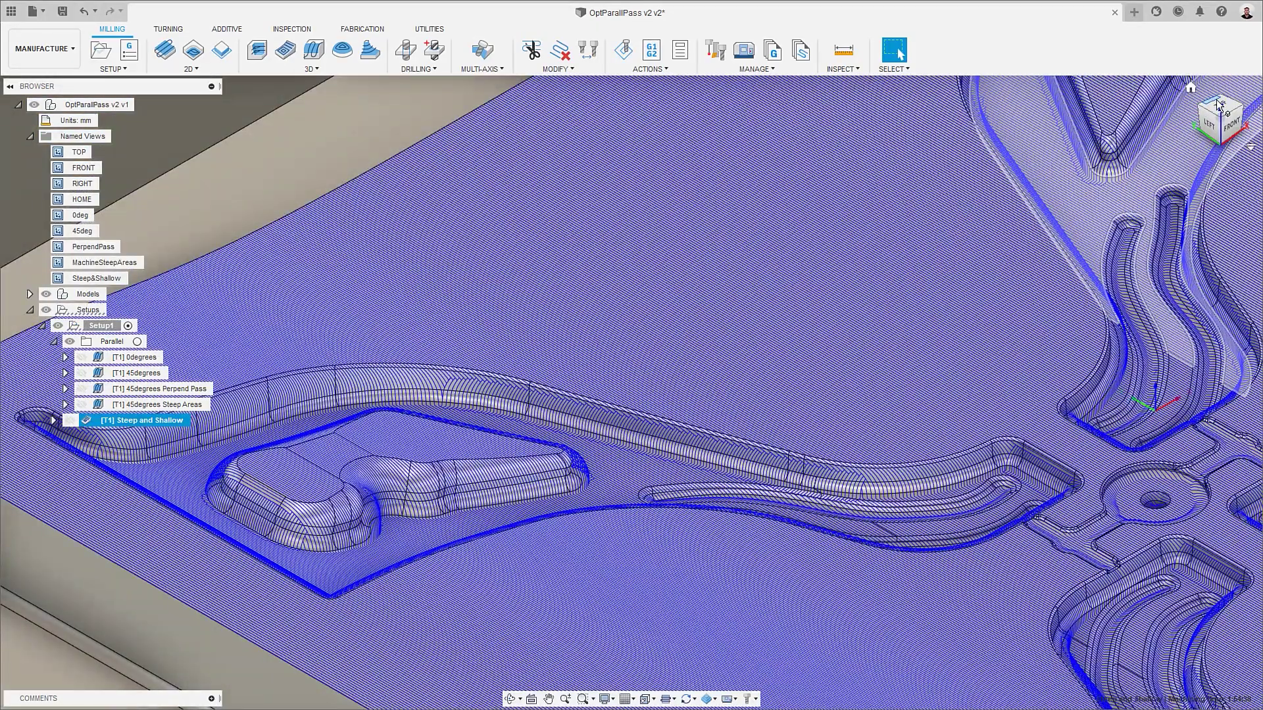
{"action": "left_click", "coordinate": [1202, 113]}
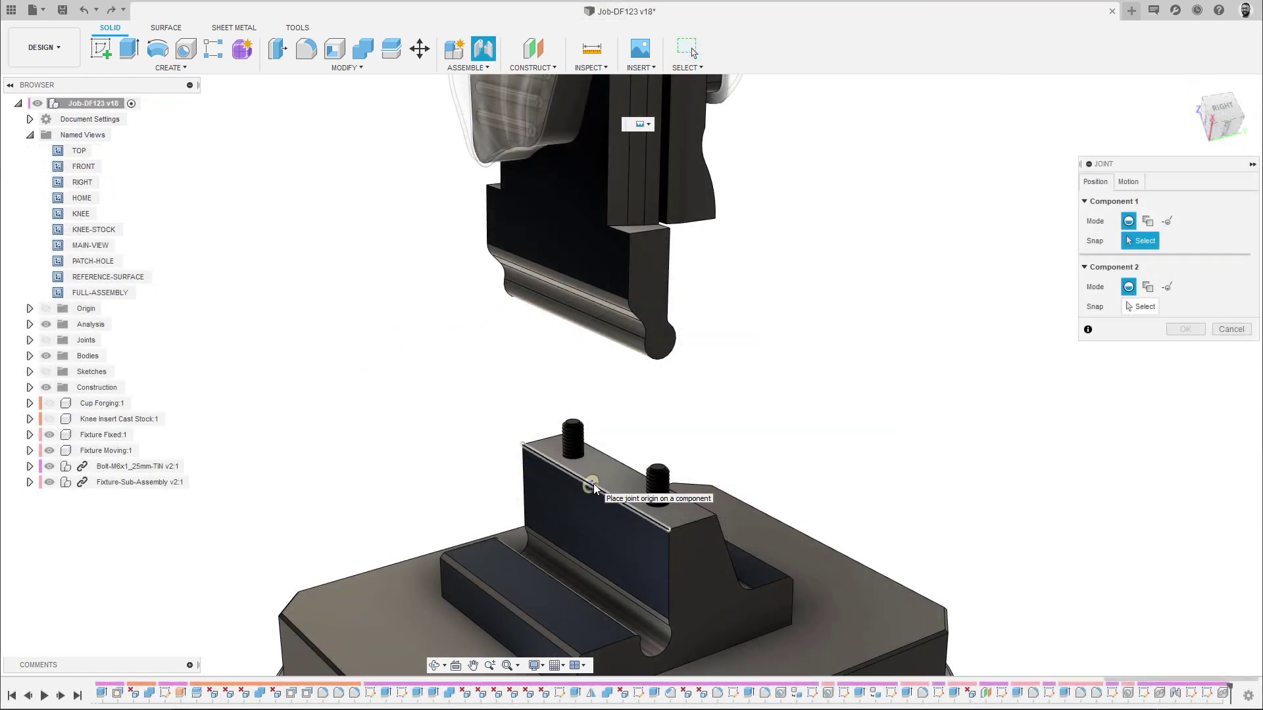
Joint the component to Fixture Fixed:1 at 180 degrees and return to the FULL-ASSEMBLY view
{"action": "left_click", "coordinate": [597, 482]}
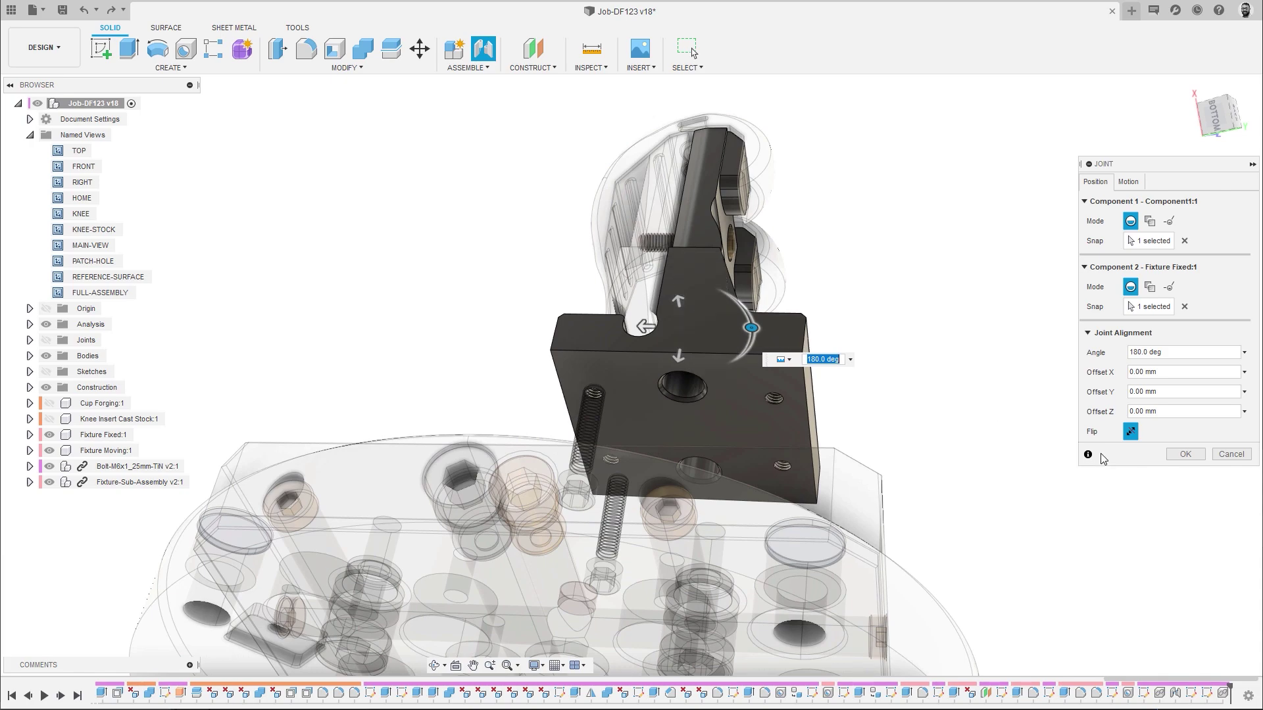
{"action": "left_click", "coordinate": [1182, 457]}
{"action": "double_click", "coordinate": [86, 293]}
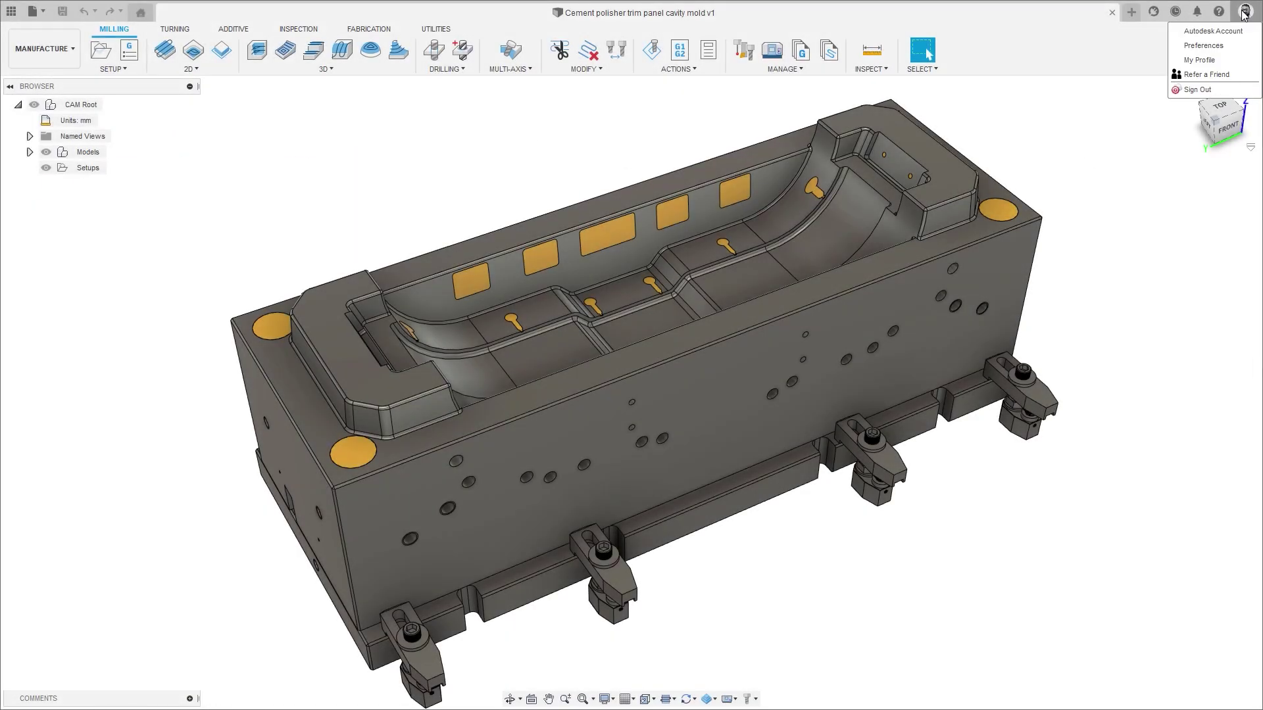
Set the pan, zoom and orbit shortcuts to PowerMill in Preferences
{"action": "left_click", "coordinate": [1215, 46]}
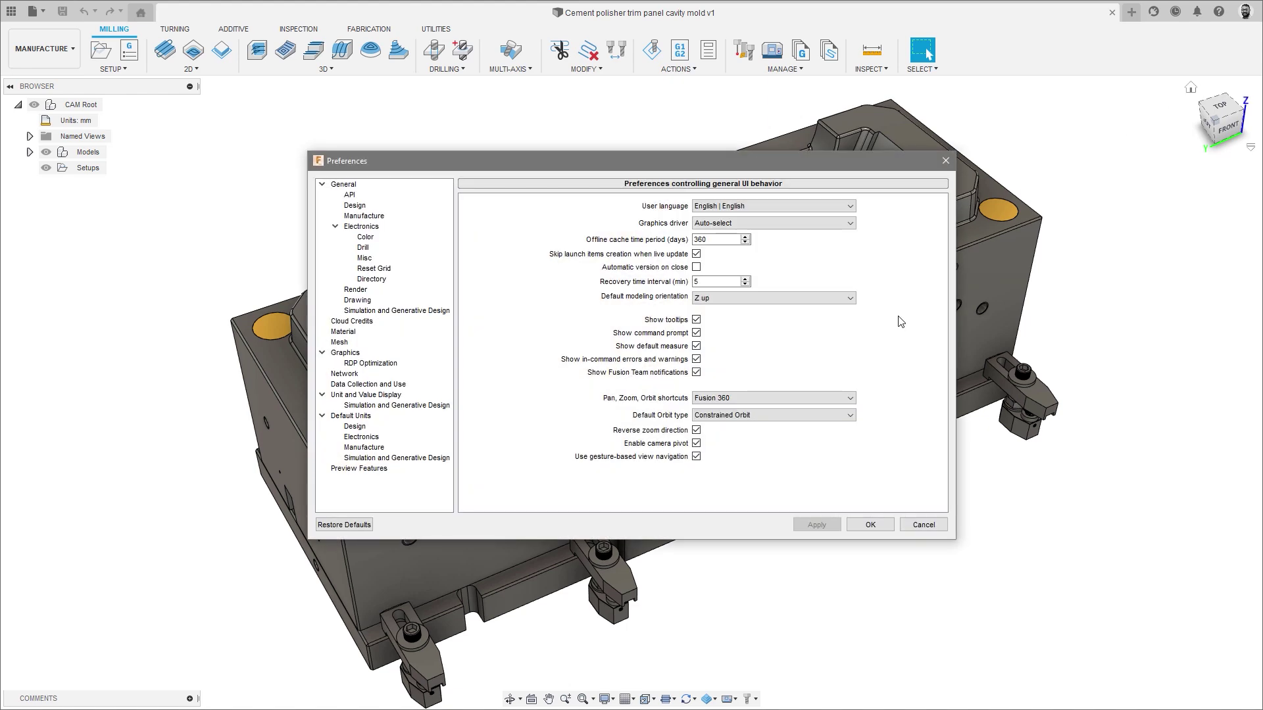
{"action": "left_click", "coordinate": [839, 399]}
{"action": "left_click", "coordinate": [820, 461]}
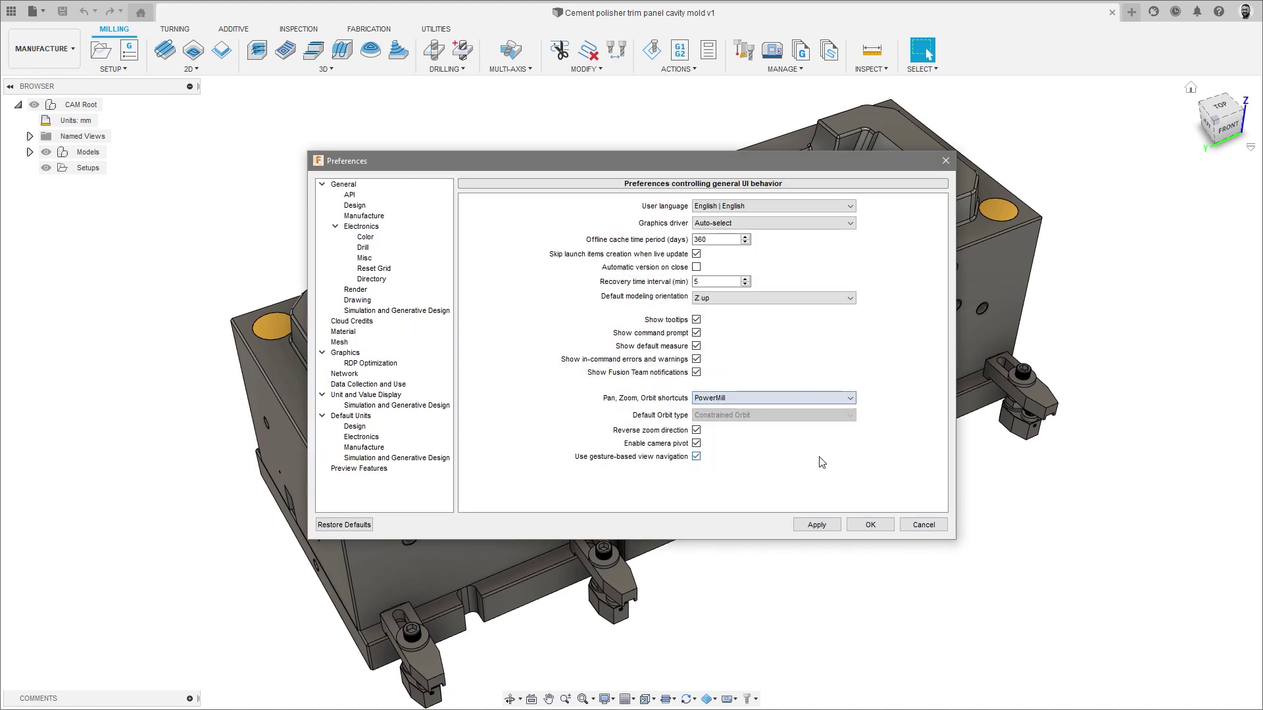
{"action": "left_click", "coordinate": [870, 525]}
Orbit and pan around the mold, hide the keyhole-shaped face, and look down into the cavity
{"action": "middle_click_drag", "start_coordinate": [1005, 463], "coordinate": [495, 189]}
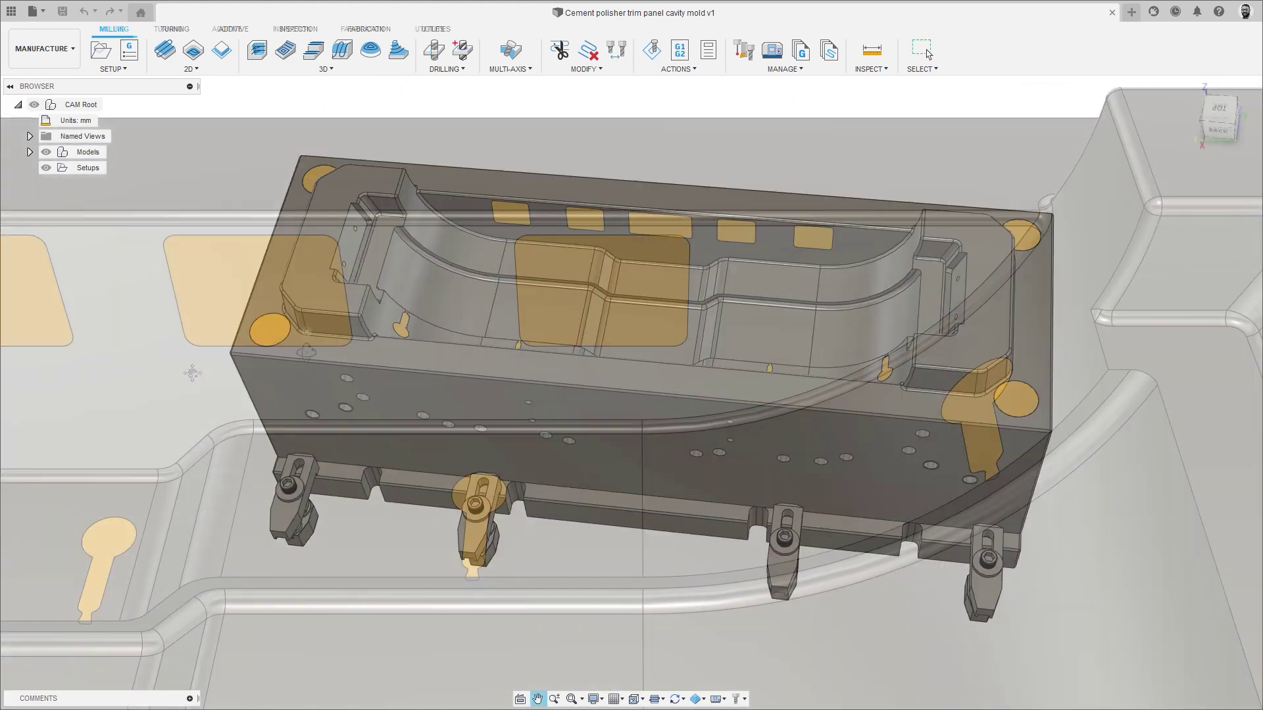
{"action": "middle_click_drag", "start_coordinate": [192, 373], "coordinate": [1036, 369]}
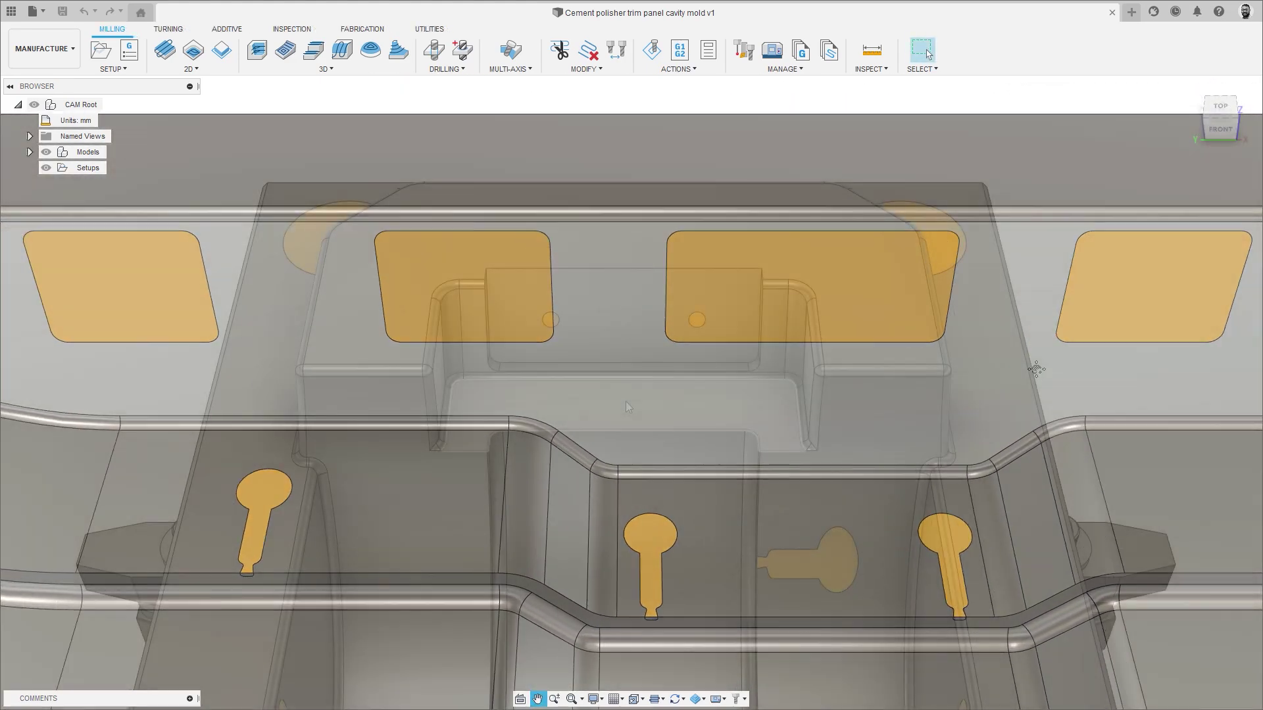
{"action": "scroll", "coordinate": [626, 406], "scroll_direction": "up", "scroll_amount": 10}
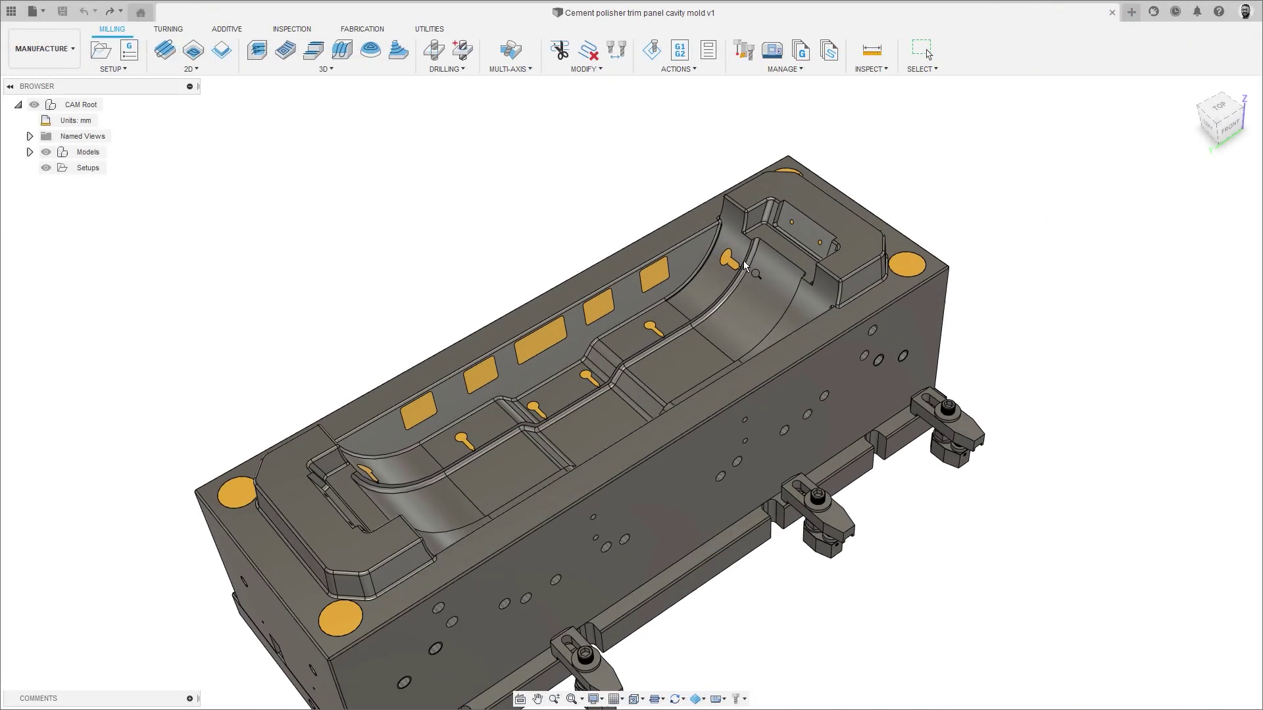
{"action": "left_click", "coordinate": [743, 260]}
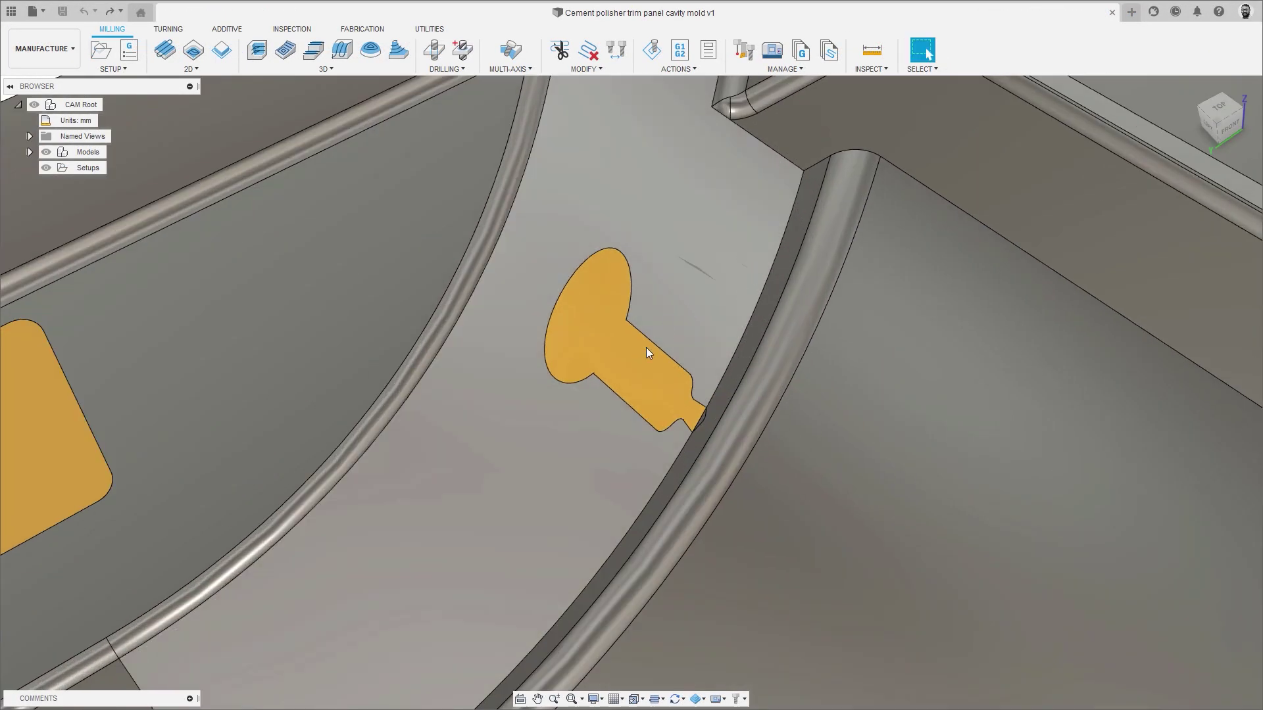
{"action": "left_click", "coordinate": [618, 368]}
{"action": "right_click", "coordinate": [618, 368]}
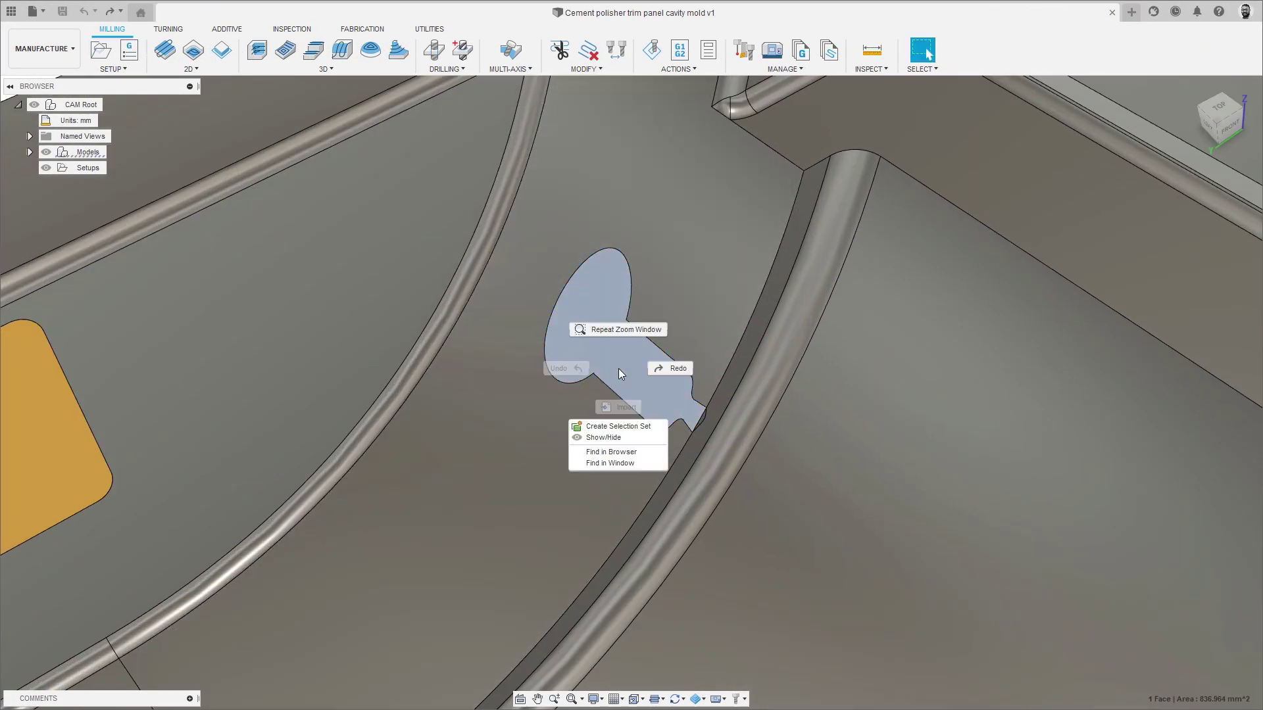
{"action": "left_click", "coordinate": [623, 437]}
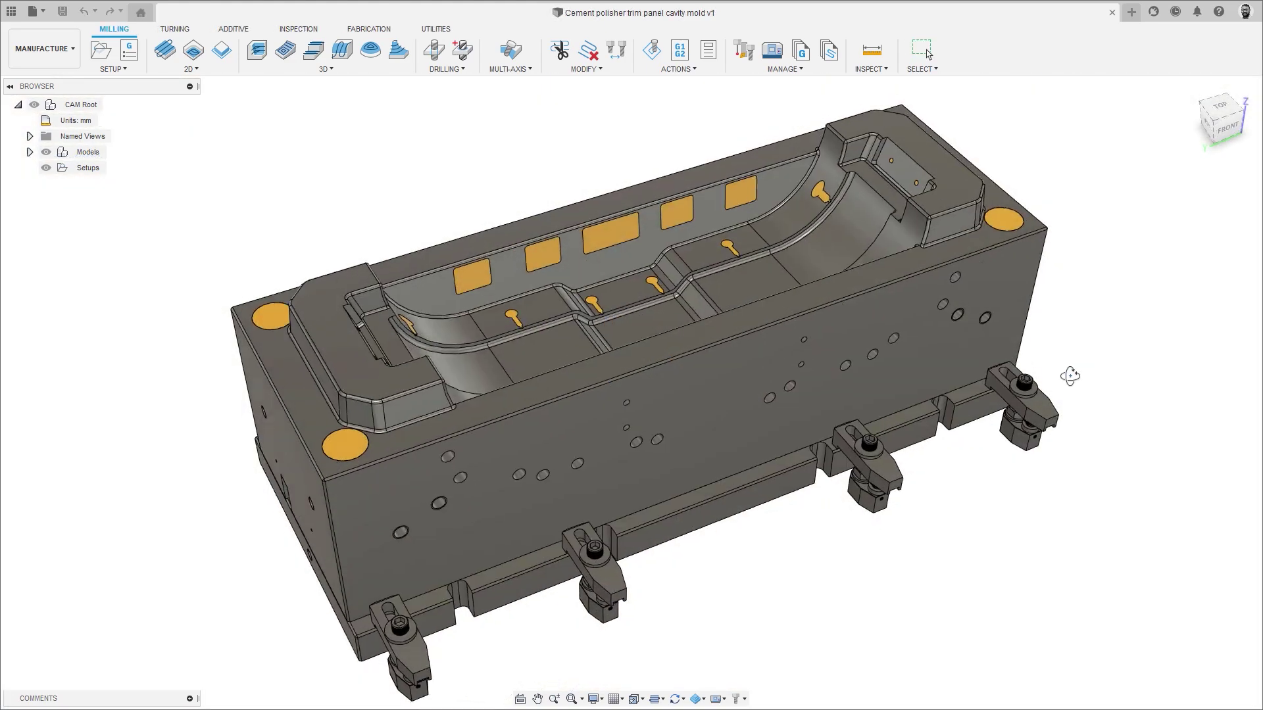
{"action": "middle_click_drag", "start_coordinate": [1072, 372], "coordinate": [2, 488], "text": "shift"}
{"action": "middle_click_drag", "start_coordinate": [1037, 270], "coordinate": [473, 500], "text": "shift"}
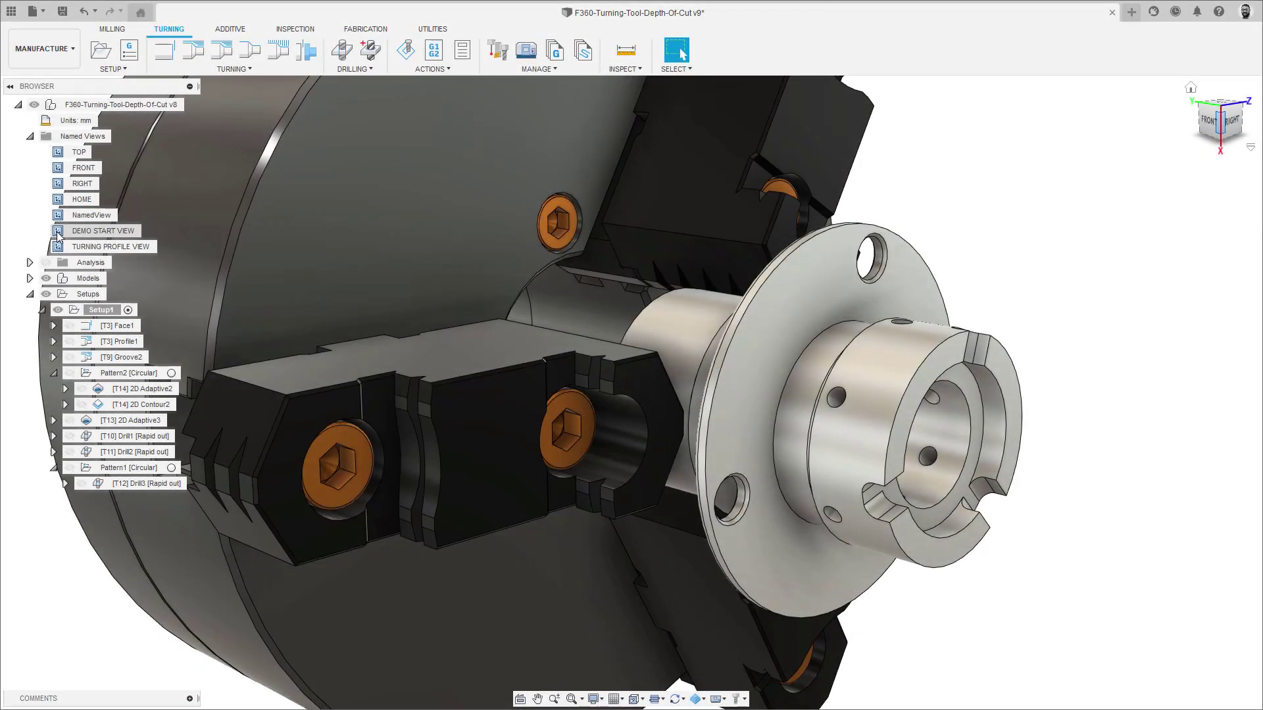
From the TURNING PROFILE VIEW, give Profile1's tool a 0.25 mm depth of cut and accept it
{"action": "double_click", "coordinate": [59, 247]}
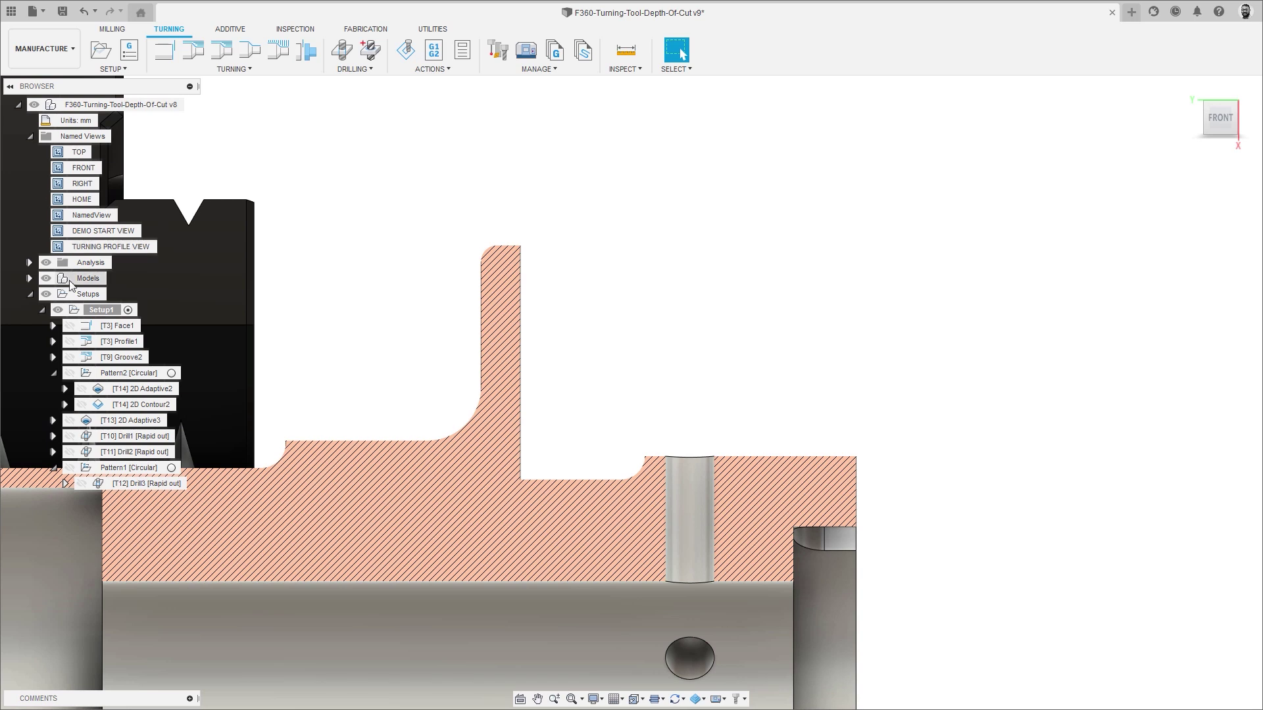
{"action": "left_click", "coordinate": [92, 342]}
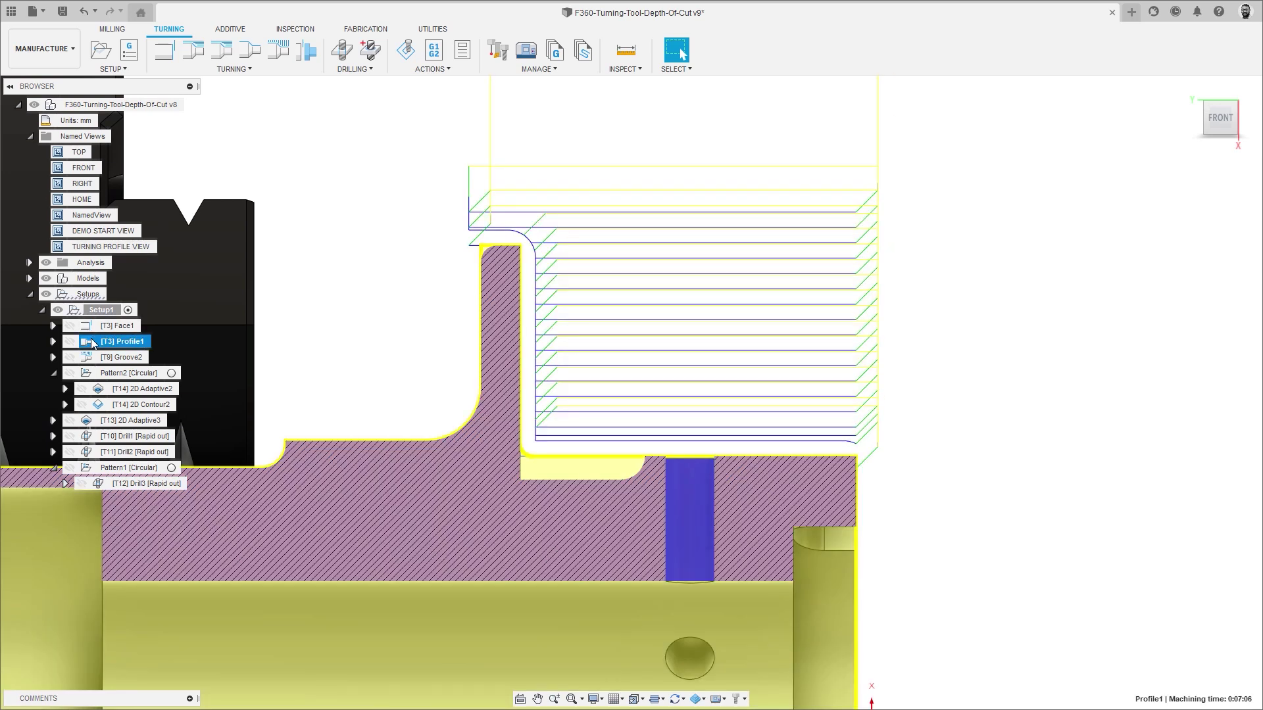
{"action": "right_click", "coordinate": [94, 342]}
{"action": "left_click", "coordinate": [148, 28]}
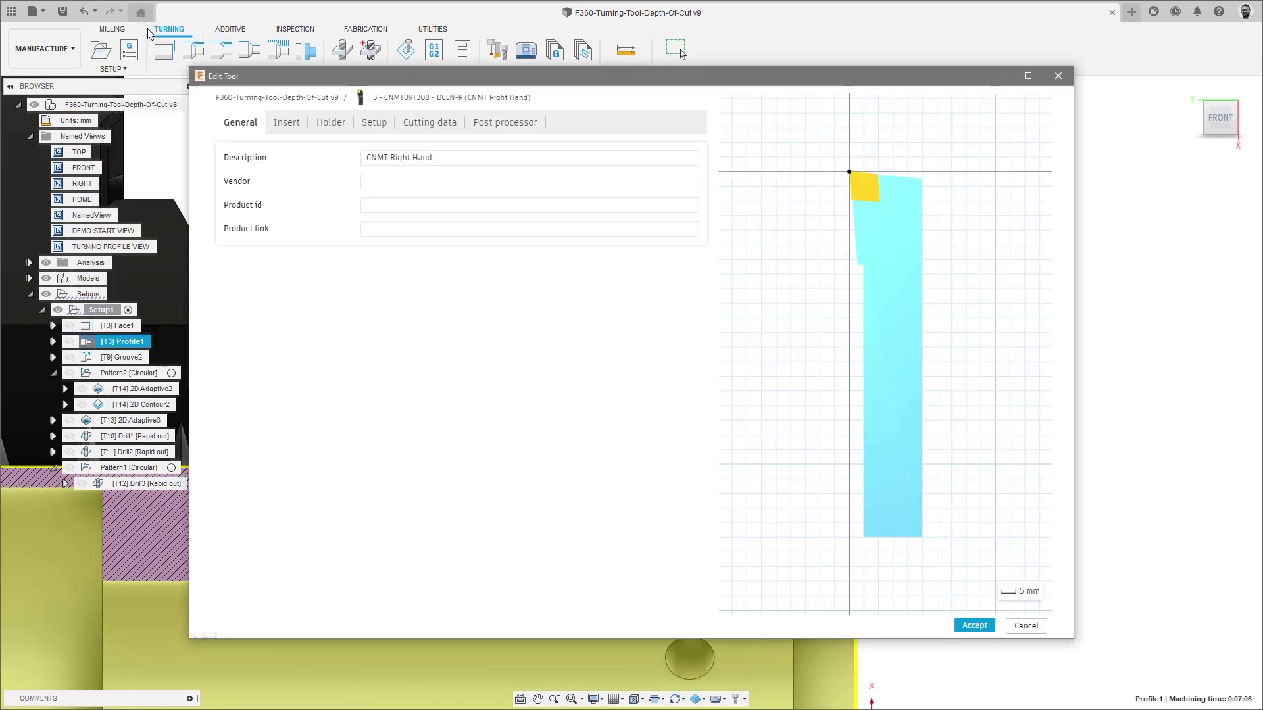
{"action": "left_click", "coordinate": [415, 122]}
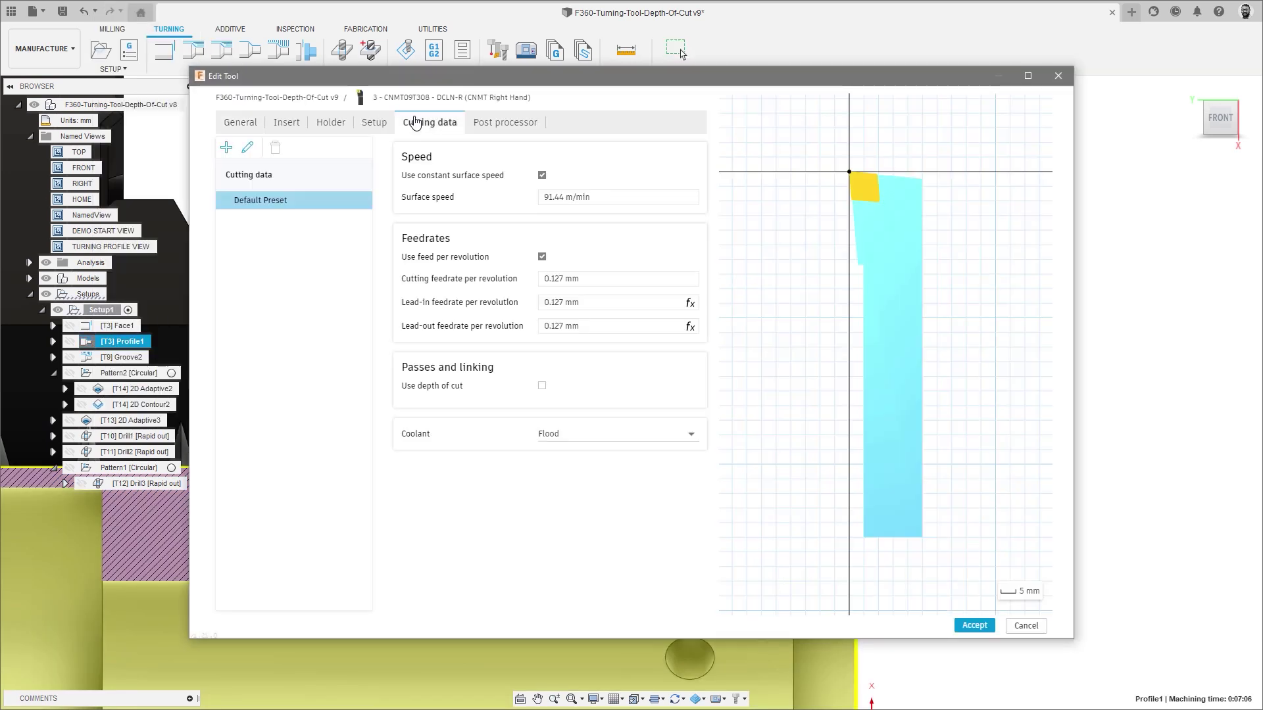
{"action": "left_click", "coordinate": [542, 386]}
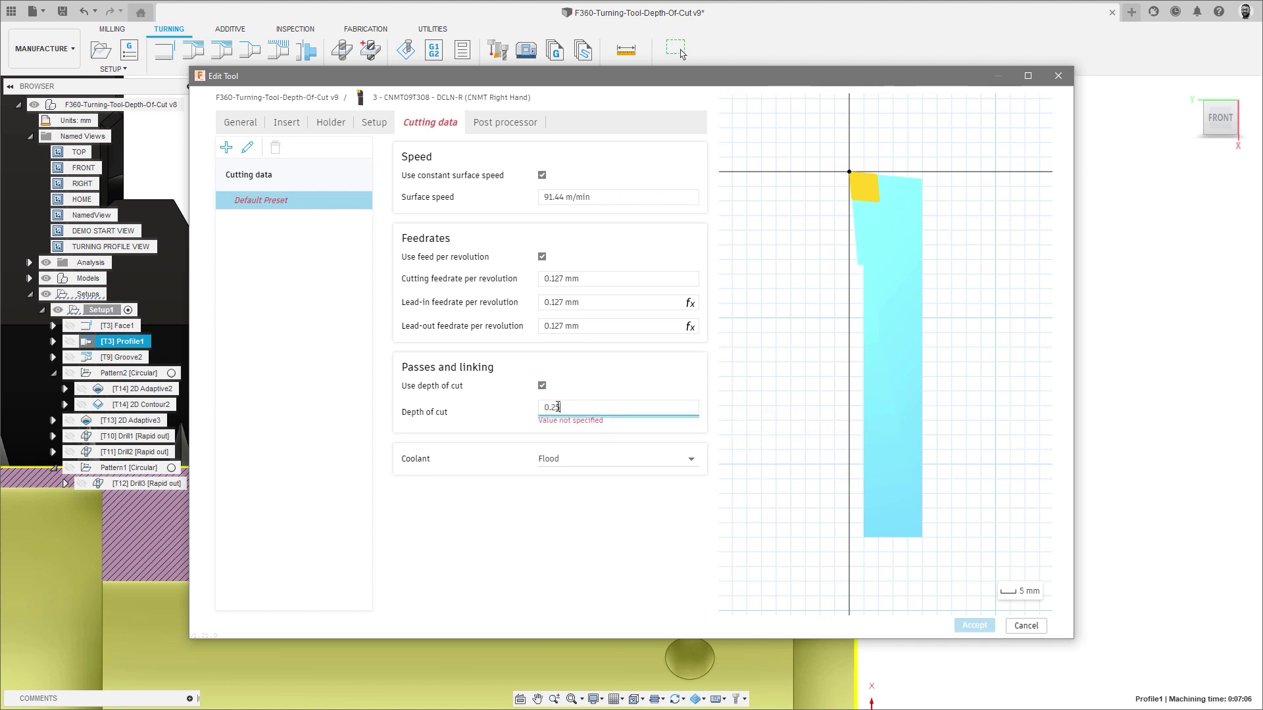
{"action": "key", "text": "Tab"}
{"action": "left_click", "coordinate": [966, 629]}
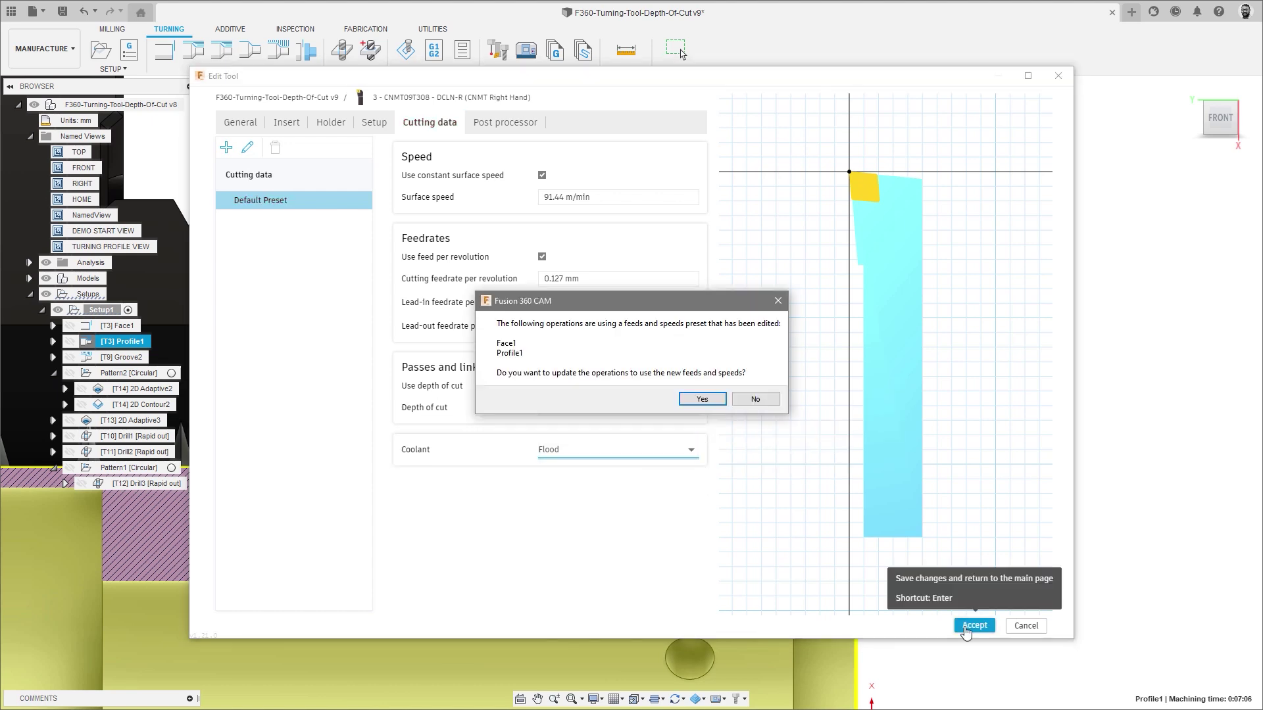
Accept the edited tool cutting data and update Face1 and Profile1 to it
{"action": "left_click", "coordinate": [702, 400]}
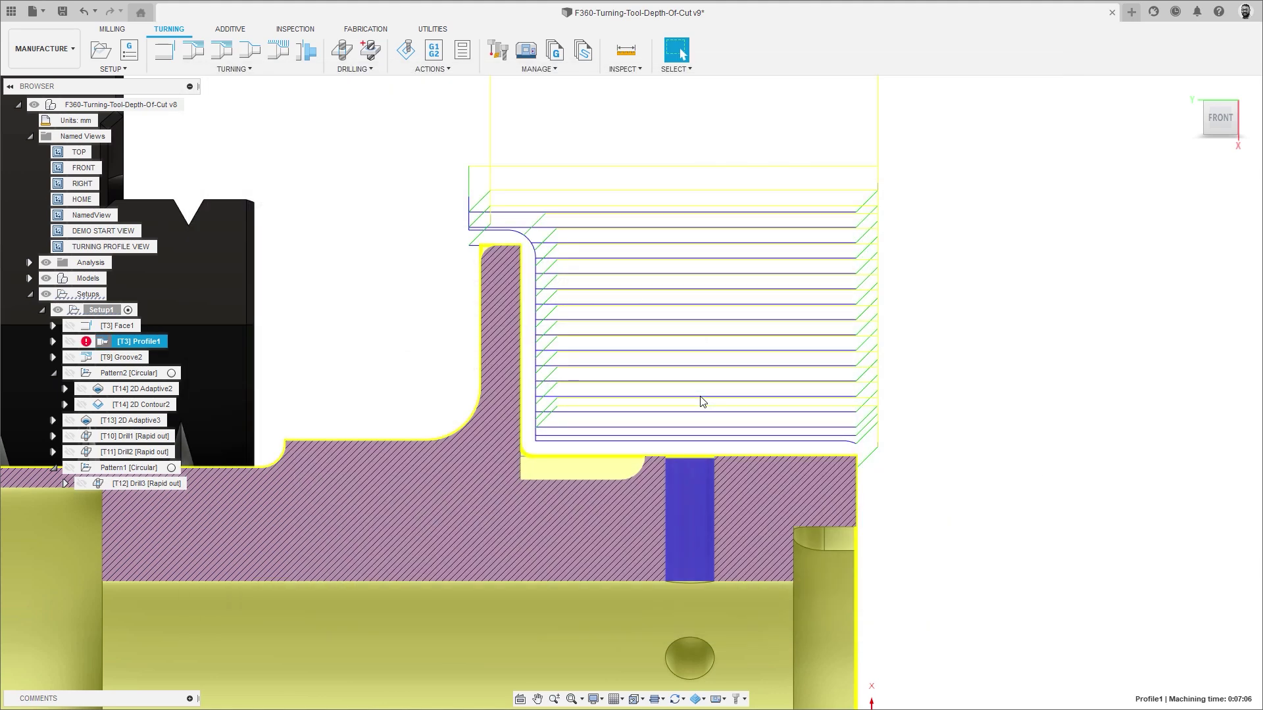
{"action": "right_click", "coordinate": [156, 342]}
{"action": "left_click", "coordinate": [187, 25]}
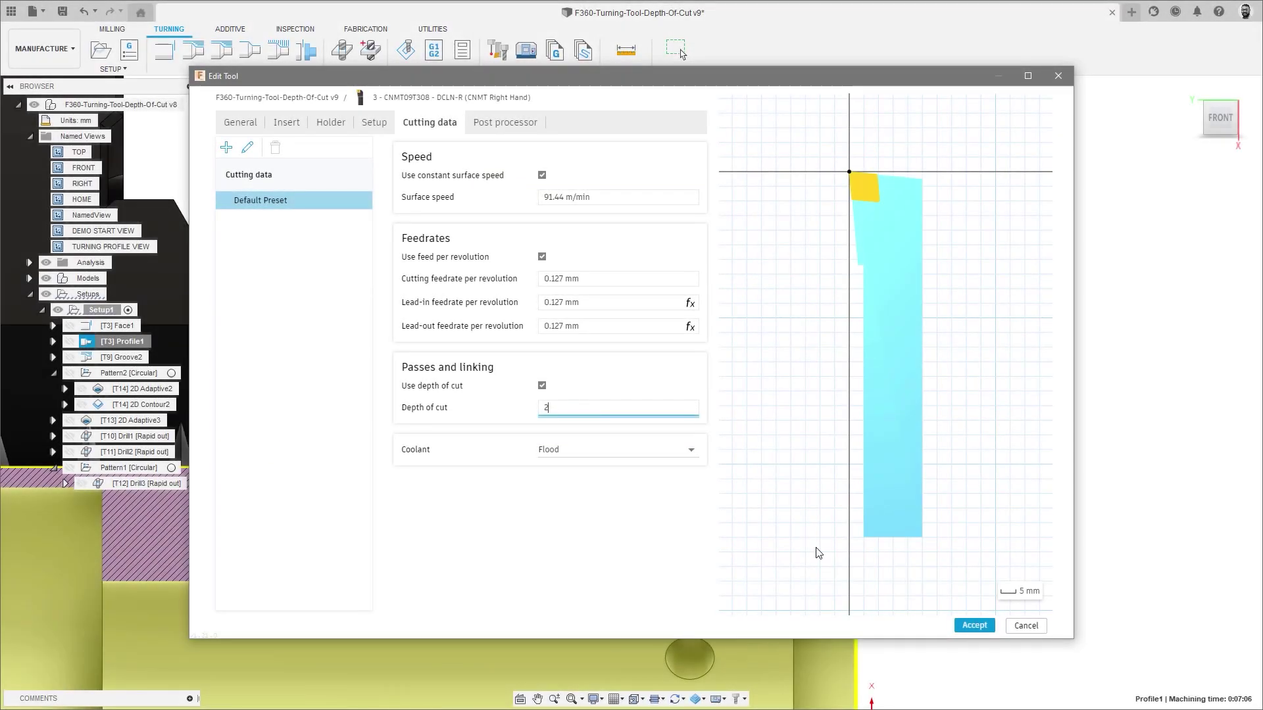
{"action": "left_click", "coordinate": [974, 624]}
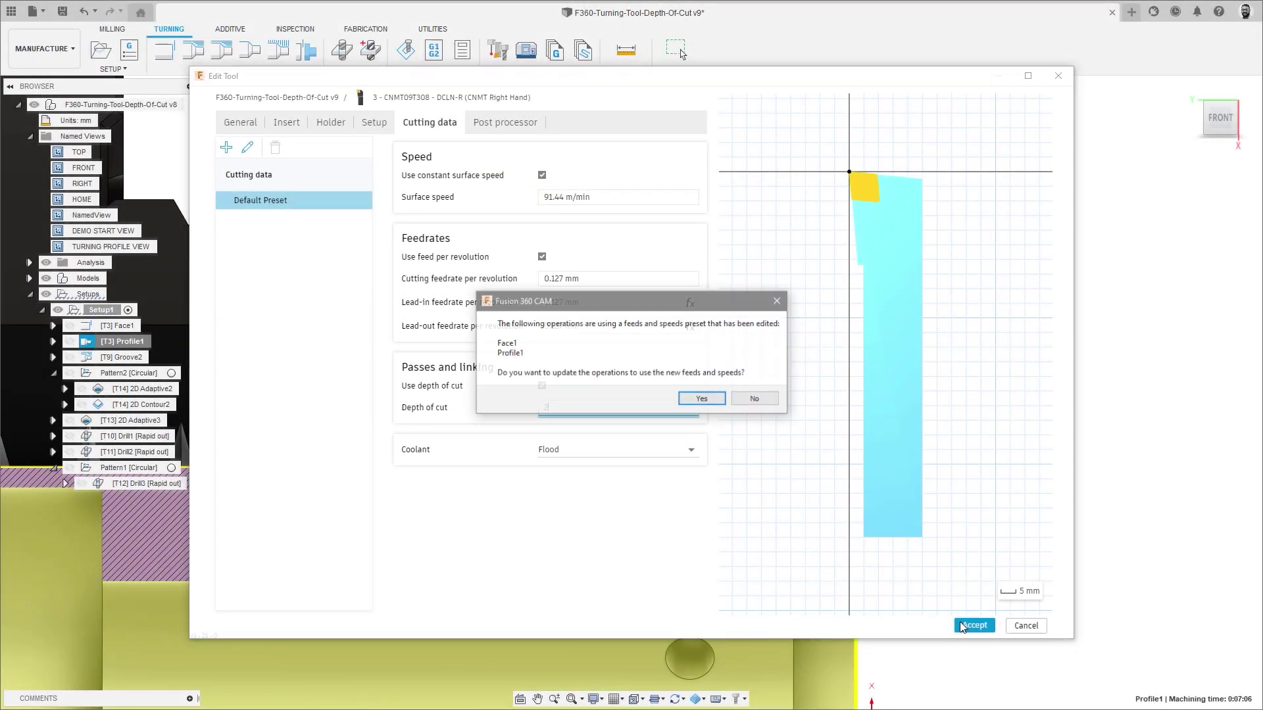
{"action": "left_click", "coordinate": [702, 399]}
Review Profile1's Passes settings and regenerate its toolpath
{"action": "right_click", "coordinate": [164, 341]}
{"action": "left_click", "coordinate": [187, 12]}
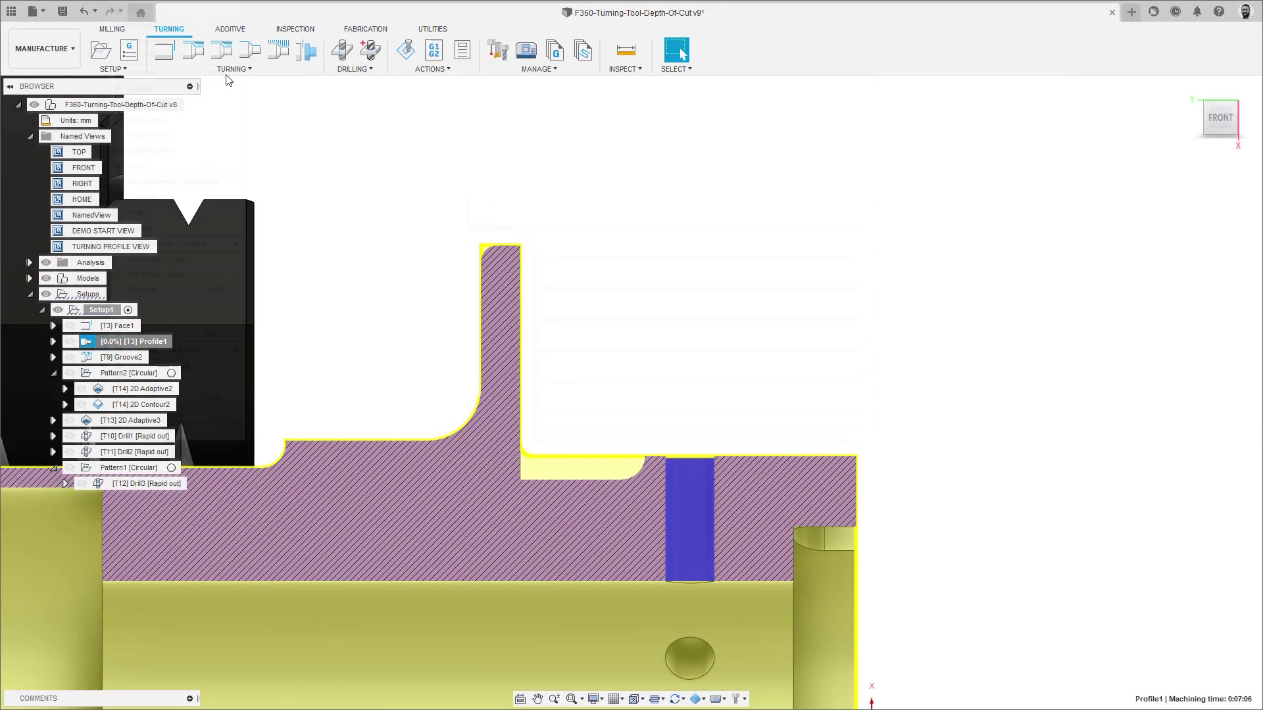
{"action": "left_click", "coordinate": [1161, 185]}
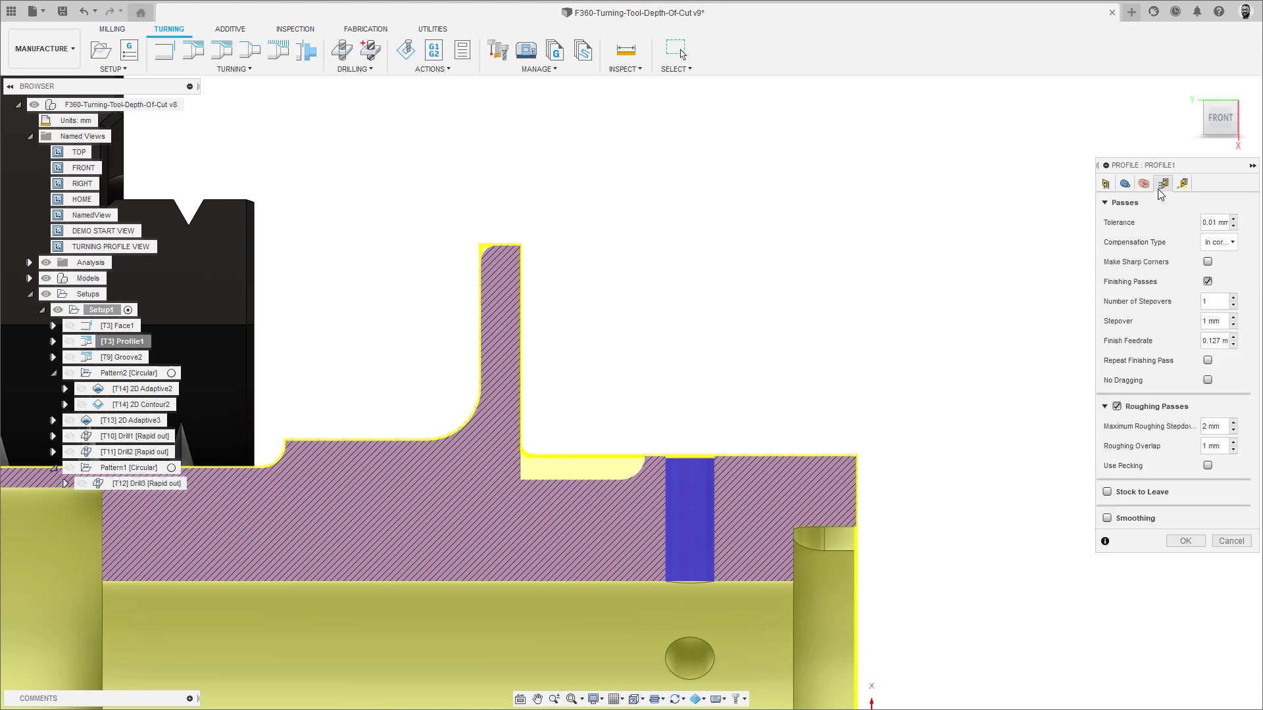
{"action": "left_click", "coordinate": [1185, 541]}
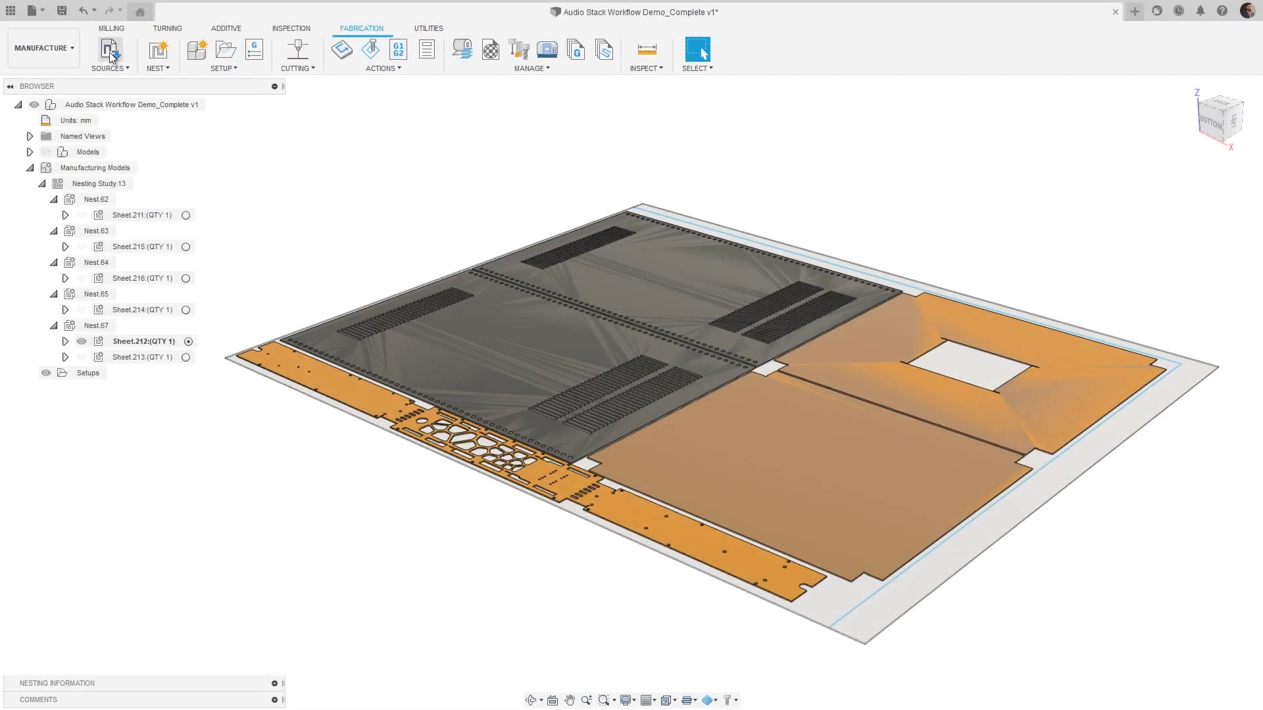
Set Lower Panel through Handle Cover and Inner Casing to Aluminum - 1.5mm in Component Sources
{"action": "left_click", "coordinate": [110, 52]}
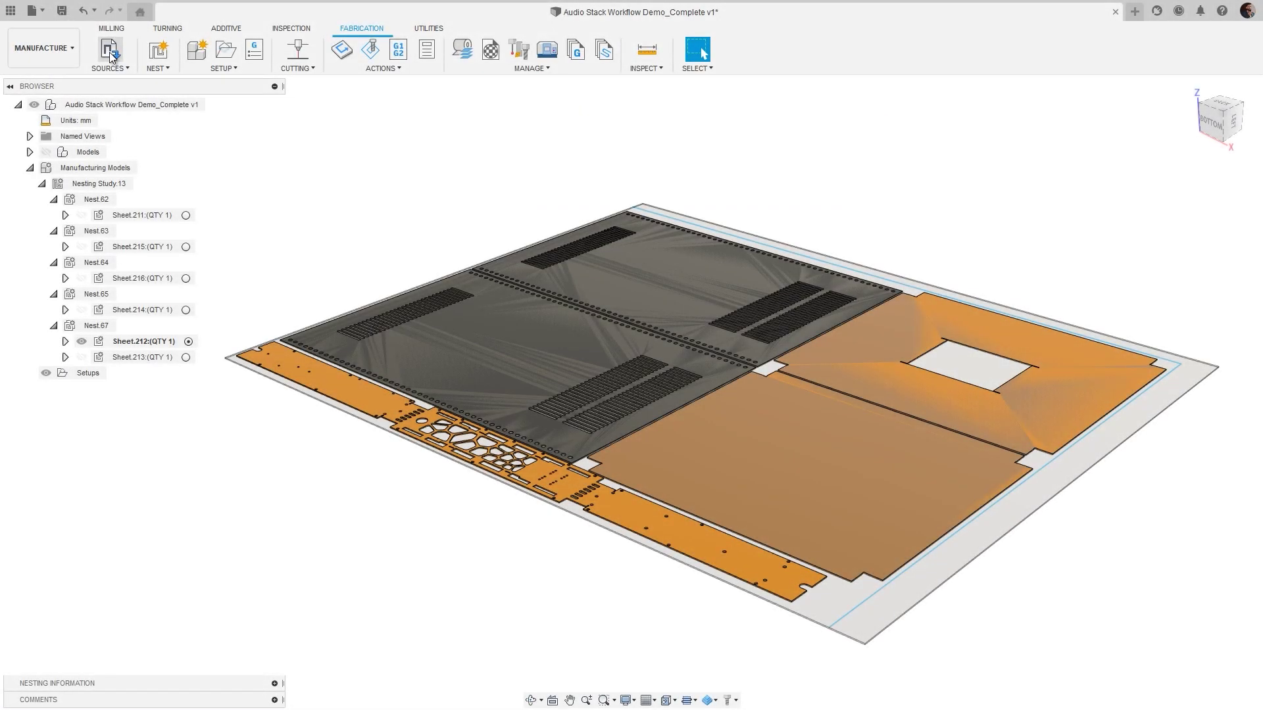
{"action": "left_click", "coordinate": [215, 158]}
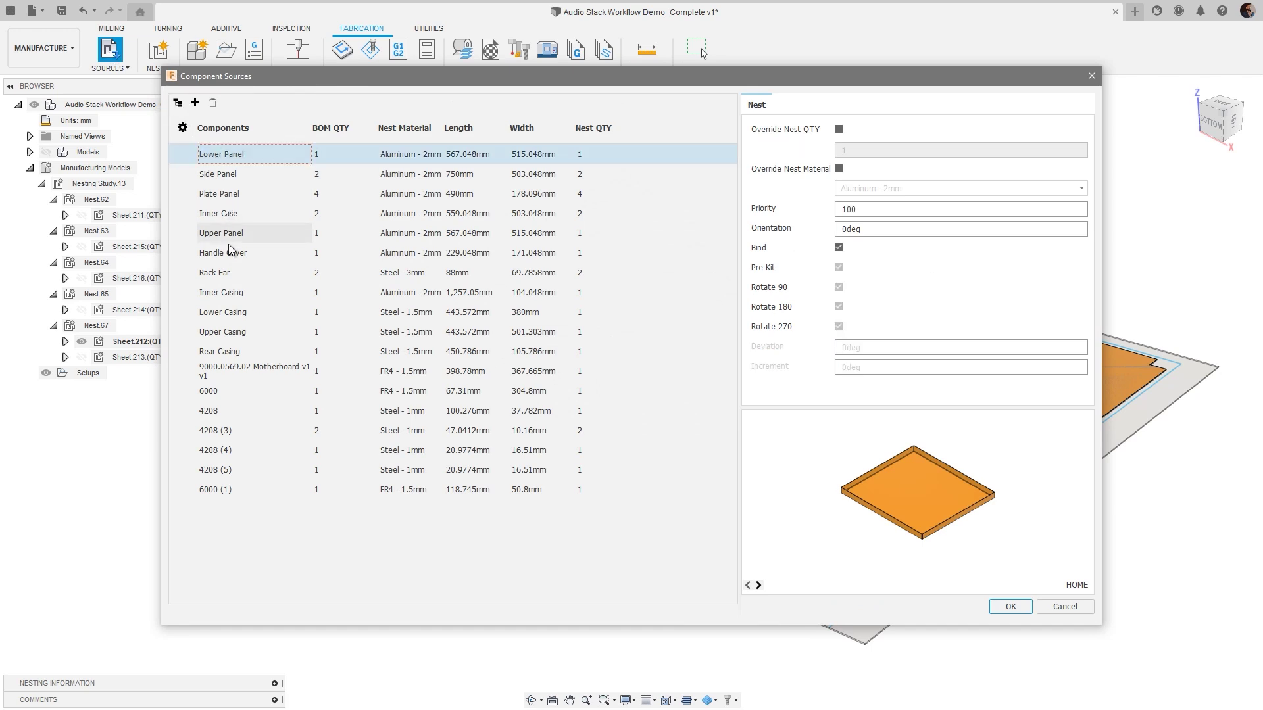
{"action": "left_click", "coordinate": [230, 255], "text": "shift"}
{"action": "left_click", "coordinate": [230, 294], "text": "ctrl"}
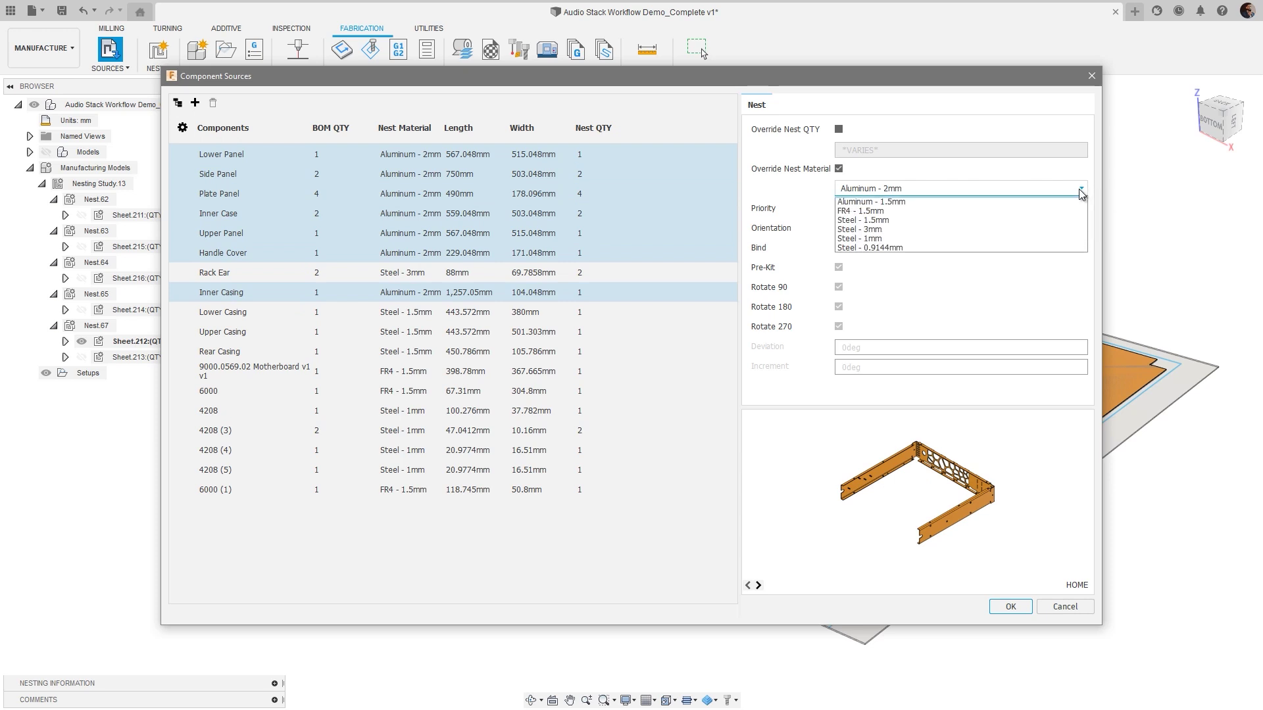
{"action": "left_click", "coordinate": [985, 214]}
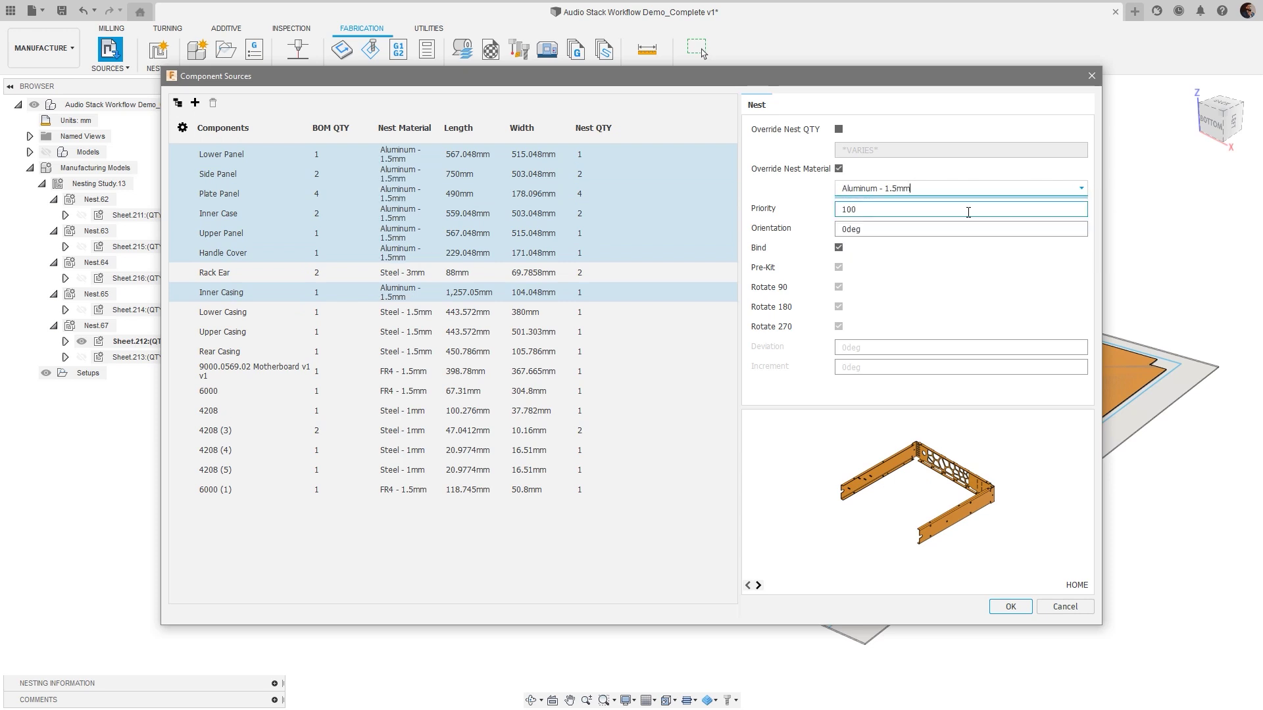
Select the 4208 through 4208 (5) rows, then every component from Lower Panel to 6000 (1)
{"action": "left_click", "coordinate": [262, 411]}
{"action": "left_click", "coordinate": [272, 468], "text": "shift"}
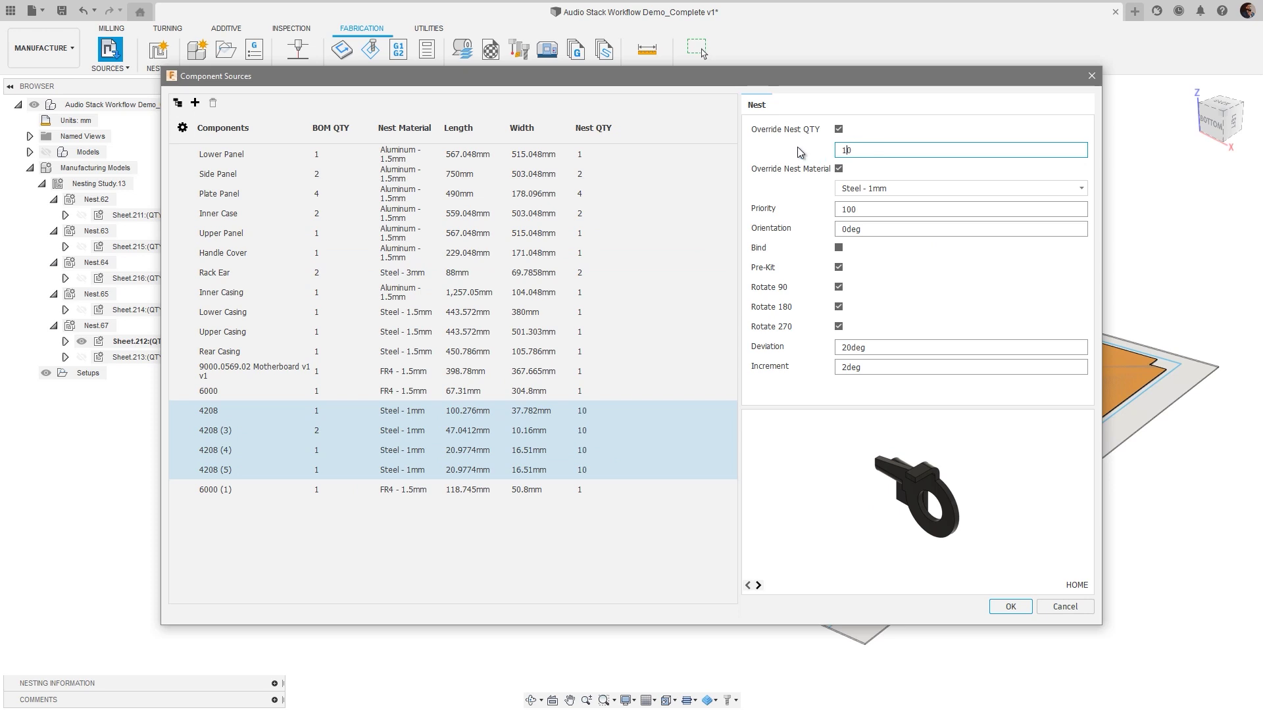
{"action": "left_click_drag", "start_coordinate": [240, 164], "coordinate": [247, 486]}
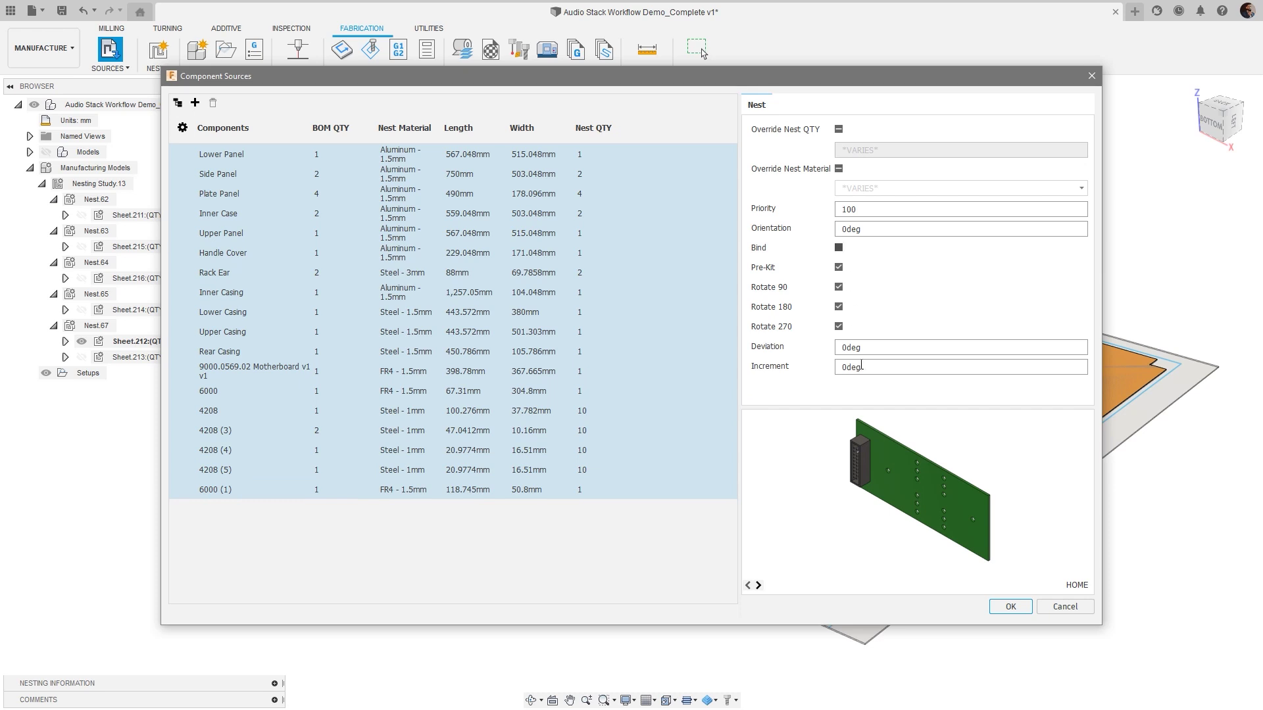
Apply the component source changes, regenerate Nesting Study.13, and inspect Sheet.221 and Sheet.220
{"action": "left_click", "coordinate": [1003, 608]}
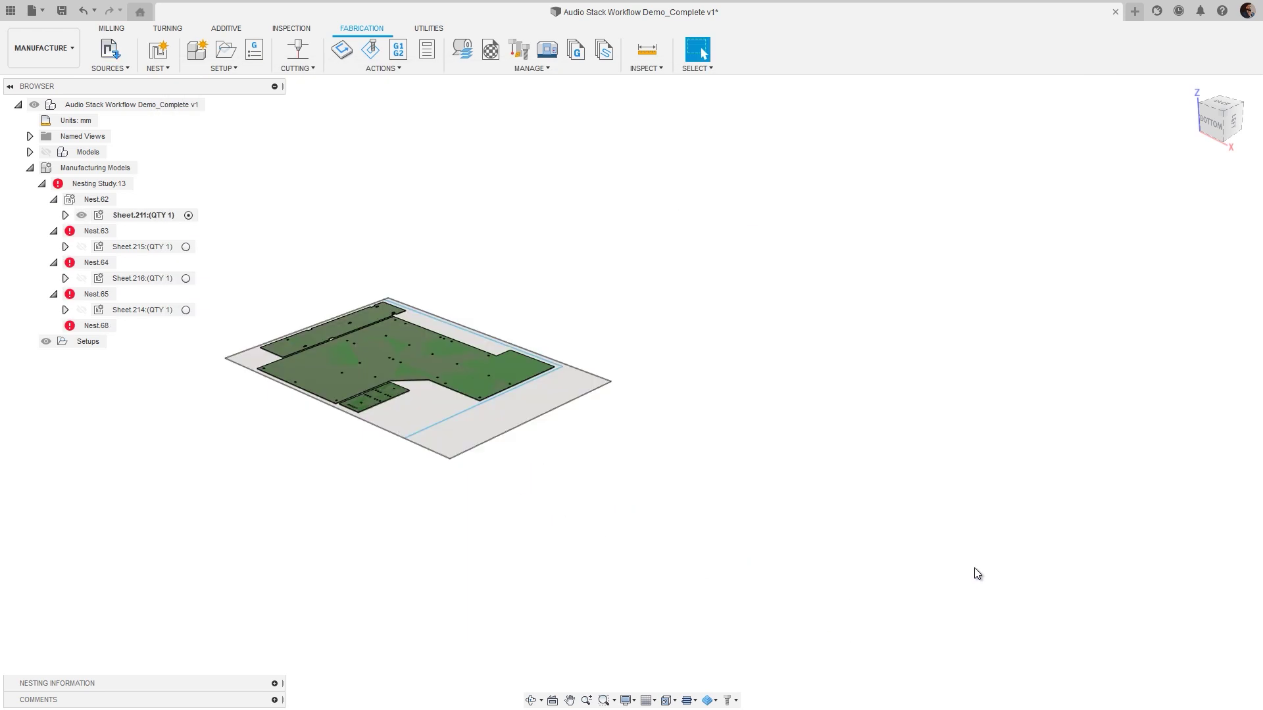
{"action": "right_click", "coordinate": [119, 184]}
{"action": "left_click", "coordinate": [145, 214]}
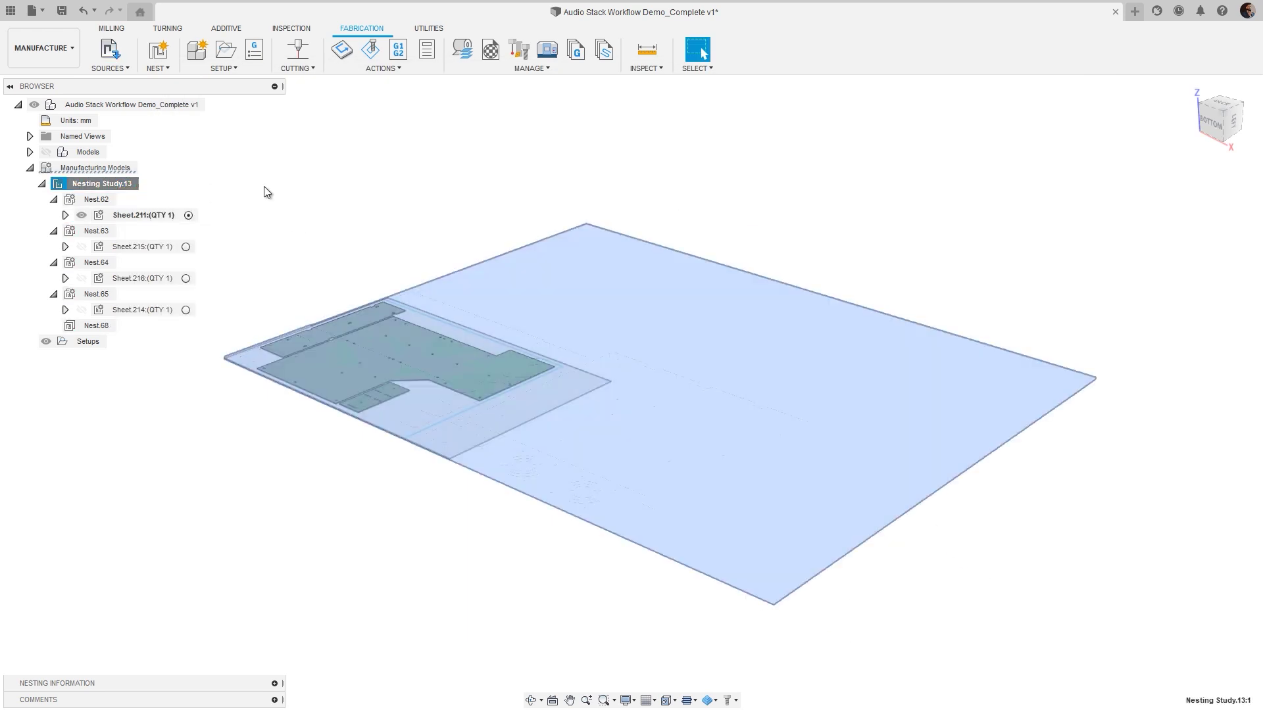
{"action": "left_click", "coordinate": [187, 374]}
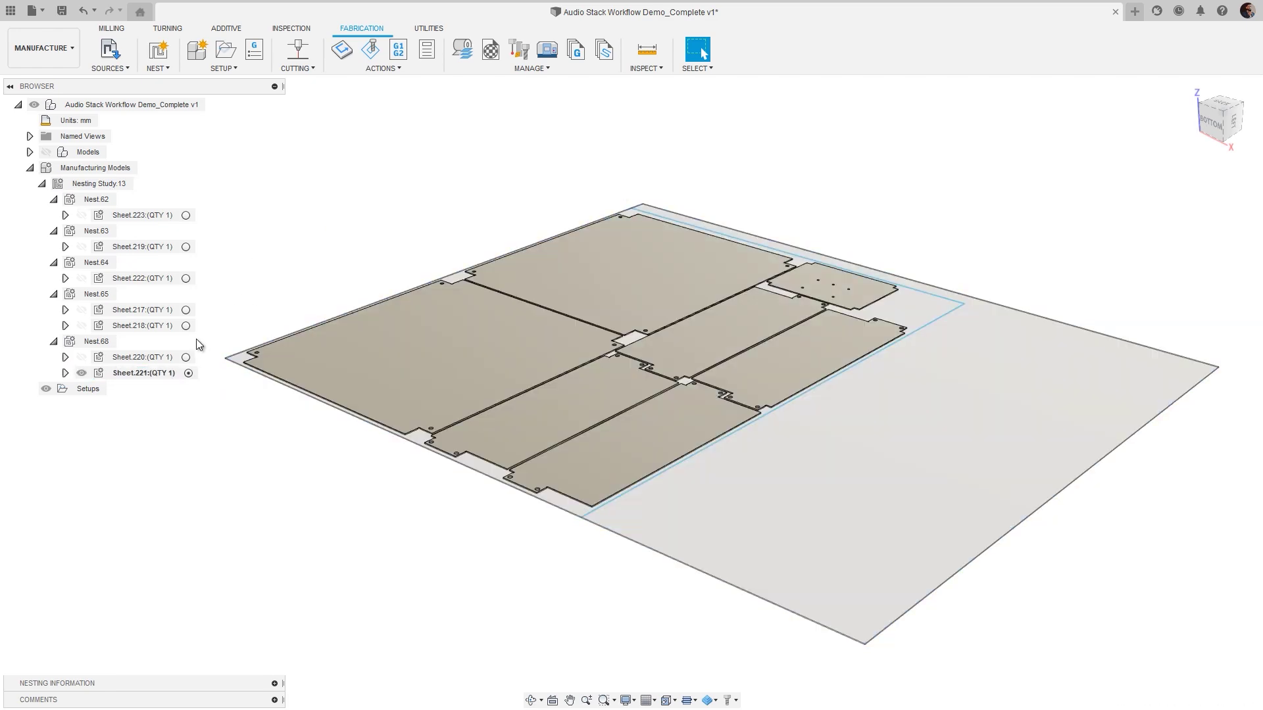
{"action": "left_click", "coordinate": [186, 357]}
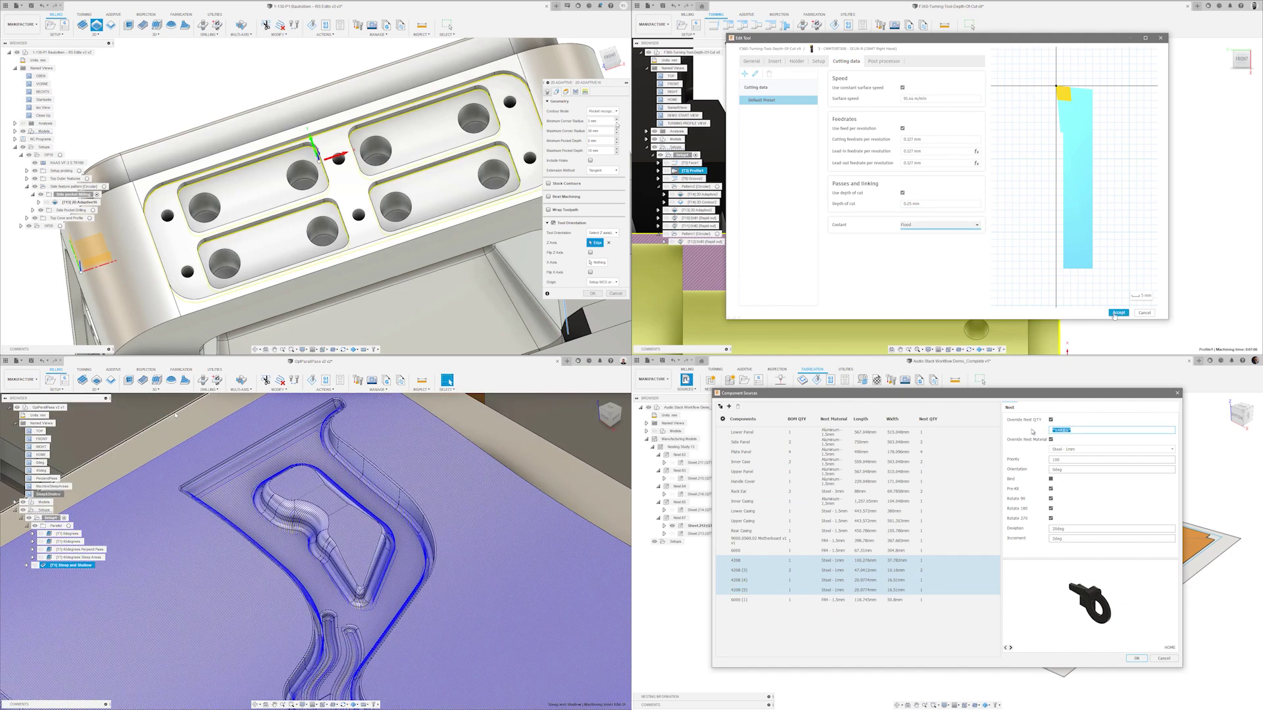
Scroll the blog post past Reference Objects, Sync All Assembly Contexts and Patterning to Electronics
{"action": "scroll", "coordinate": [625, 368], "scroll_direction": "down", "scroll_amount": 9}
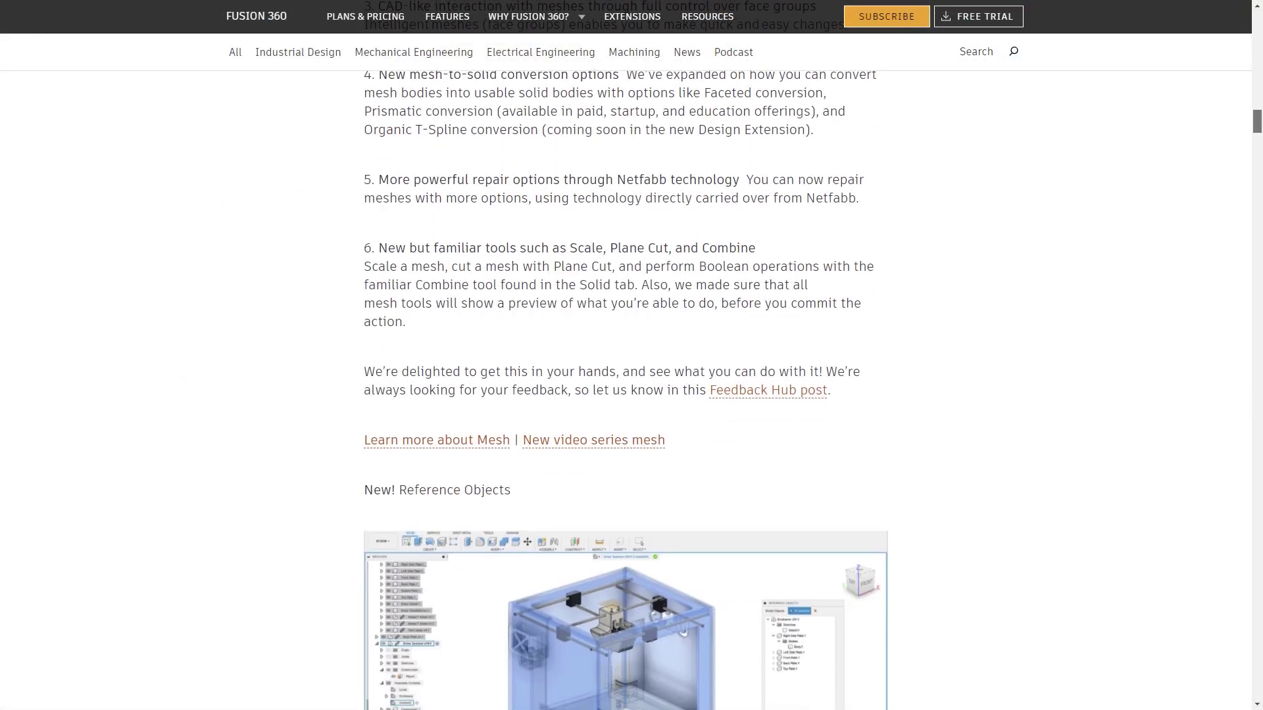
{"action": "scroll", "coordinate": [625, 391], "scroll_direction": "down", "scroll_amount": 12}
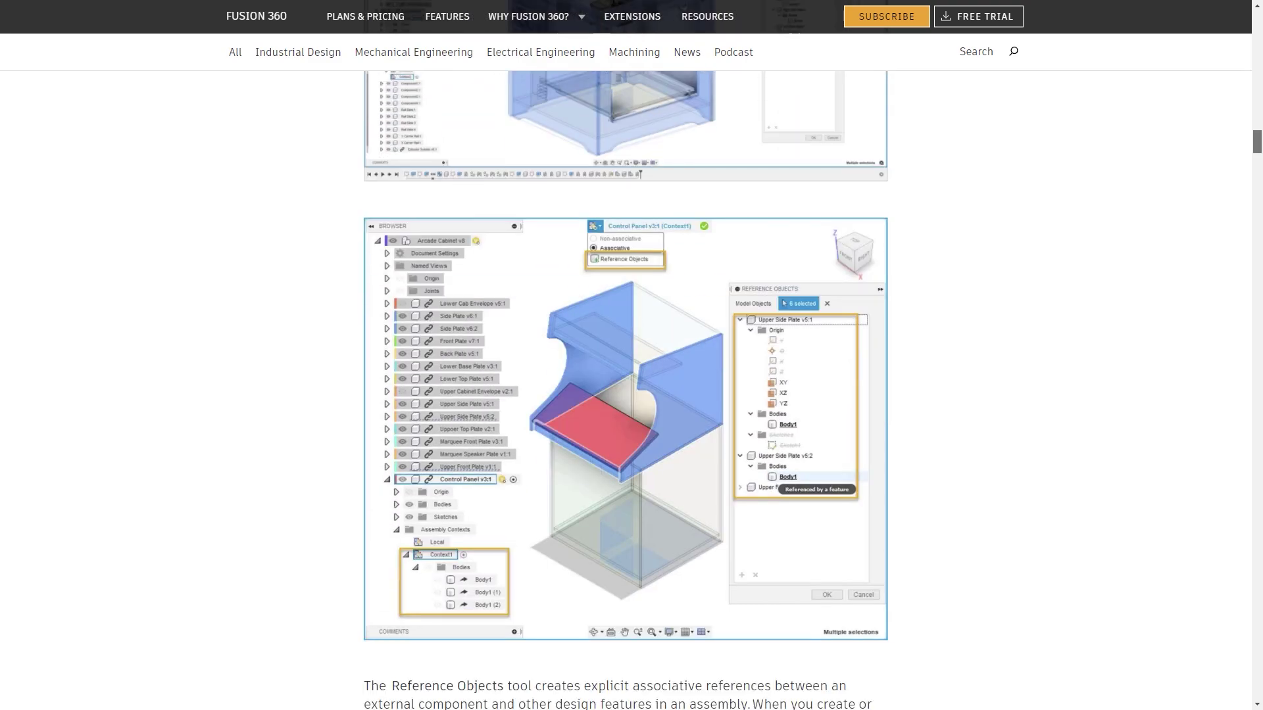
{"action": "scroll", "coordinate": [625, 391], "scroll_direction": "down", "scroll_amount": 10}
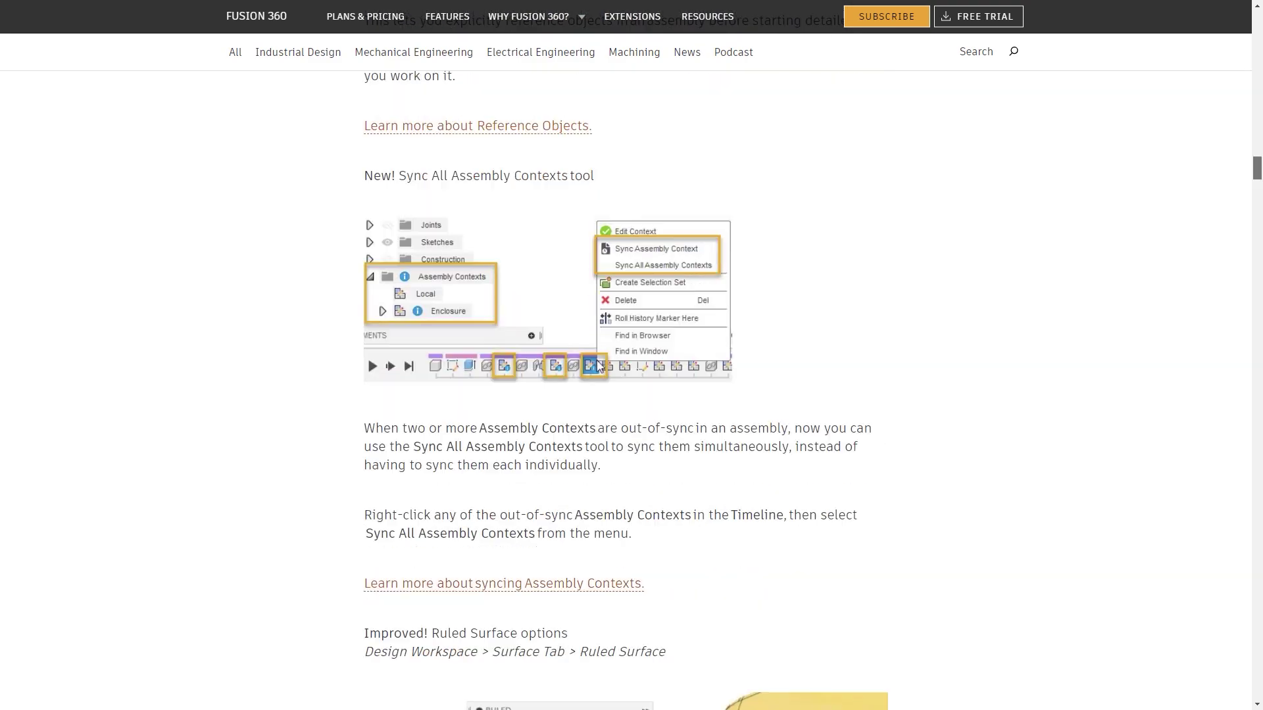
{"action": "scroll", "coordinate": [626, 391], "scroll_direction": "down", "scroll_amount": 12}
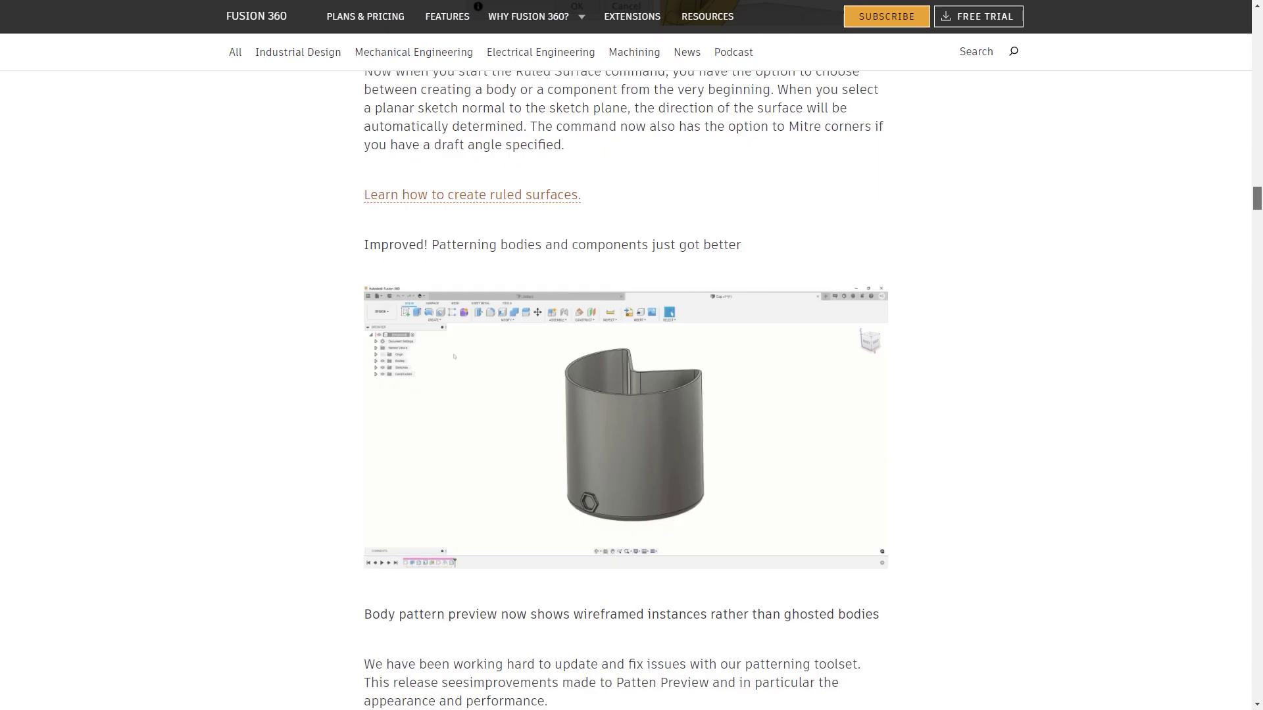
{"action": "scroll", "coordinate": [626, 391], "scroll_direction": "down", "scroll_amount": 11}
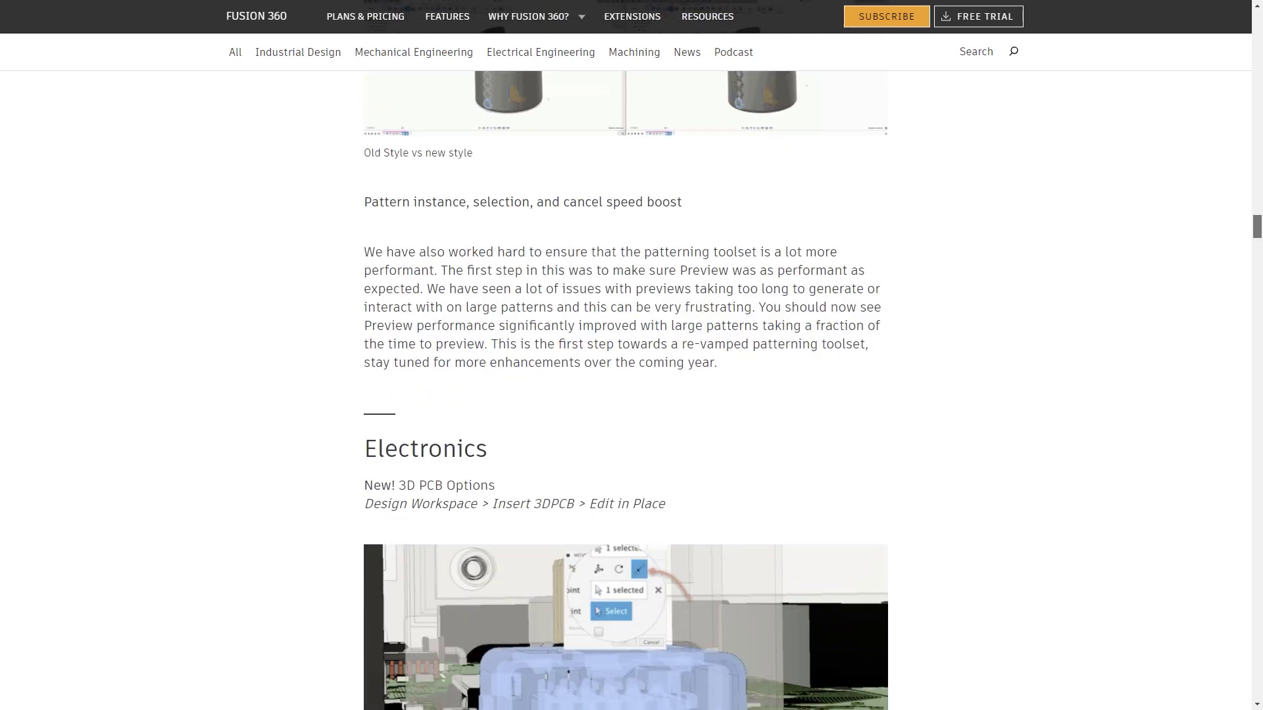